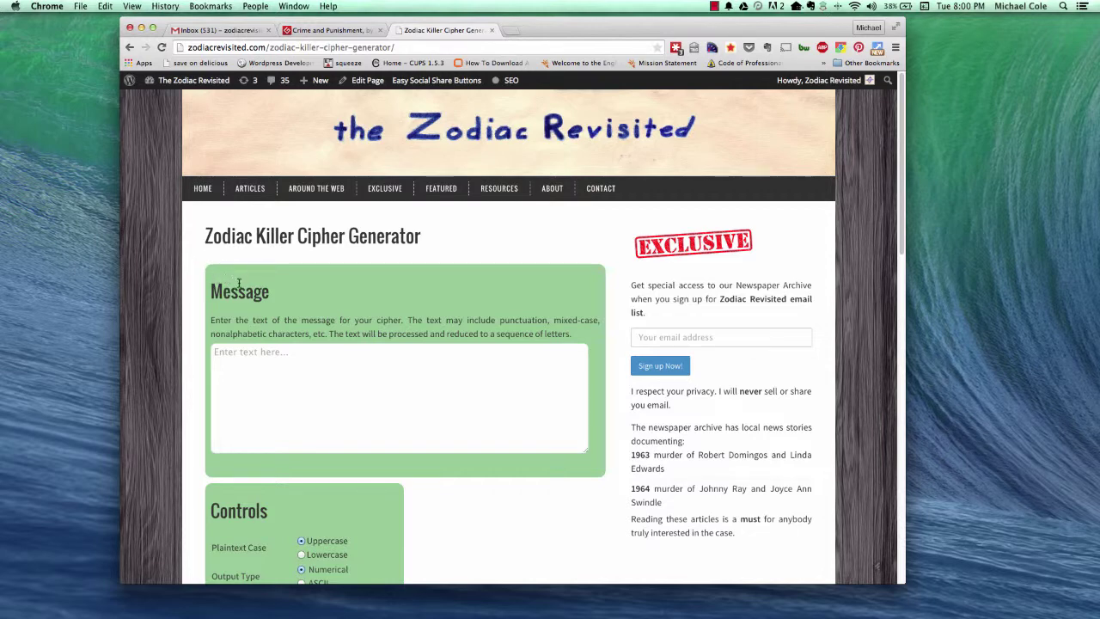
- Select Chapter I of Crime and Punishment from 'On an exceptionally hot evening' to 'scarcely tasted food.'
{"action": "scroll", "coordinate": [228, 280], "scroll_direction": "down", "scroll_amount": 2}
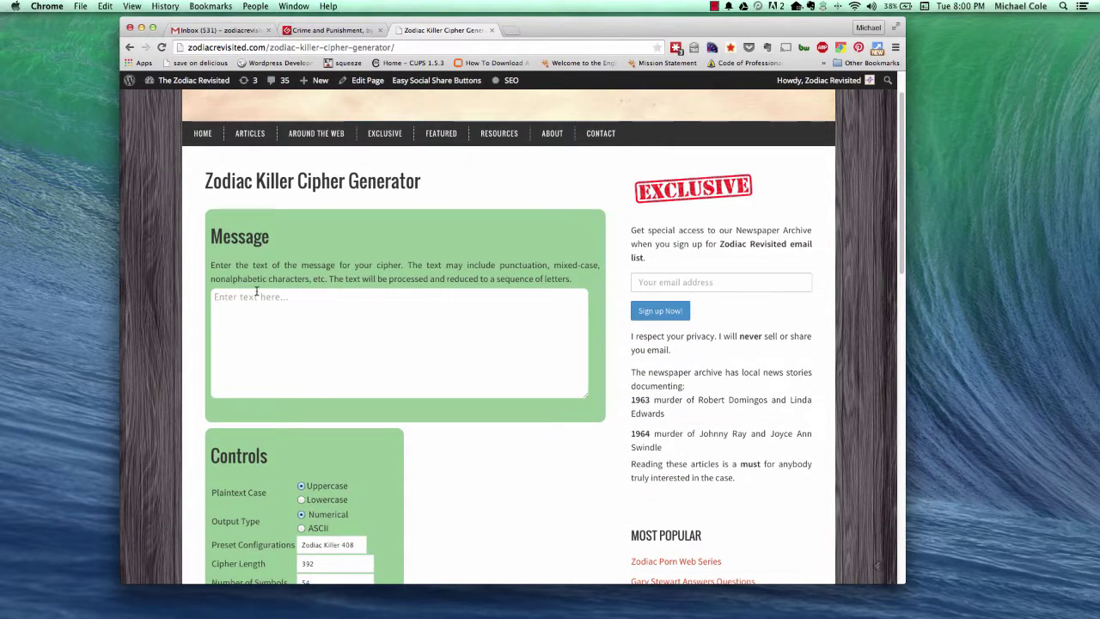
{"action": "scroll", "coordinate": [267, 295], "scroll_direction": "down", "scroll_amount": 4}
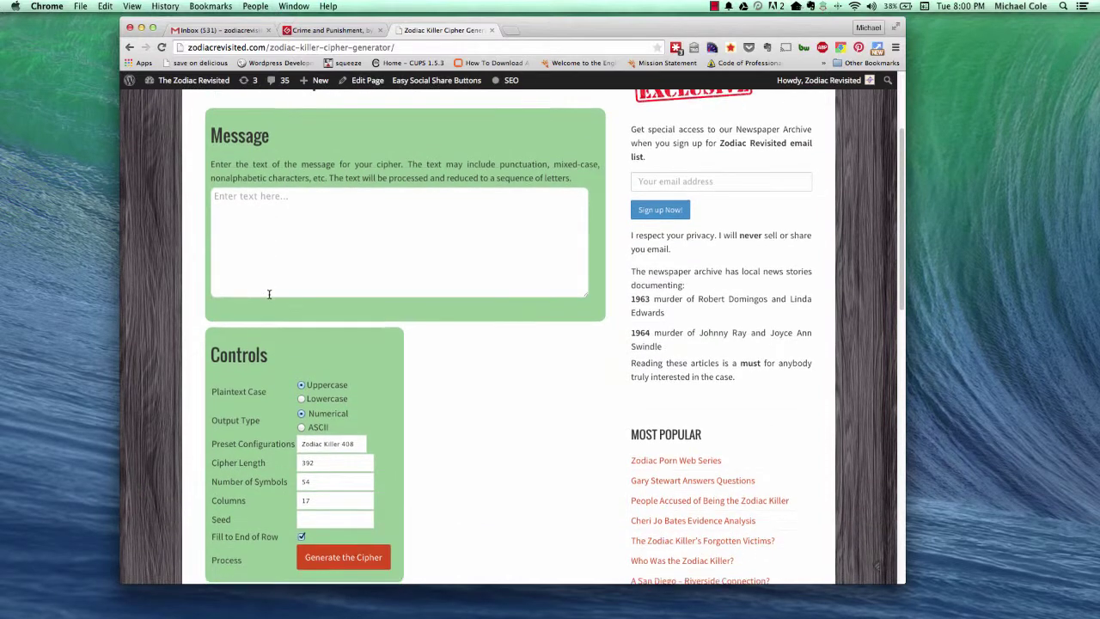
{"action": "scroll", "coordinate": [269, 298], "scroll_direction": "down", "scroll_amount": 3}
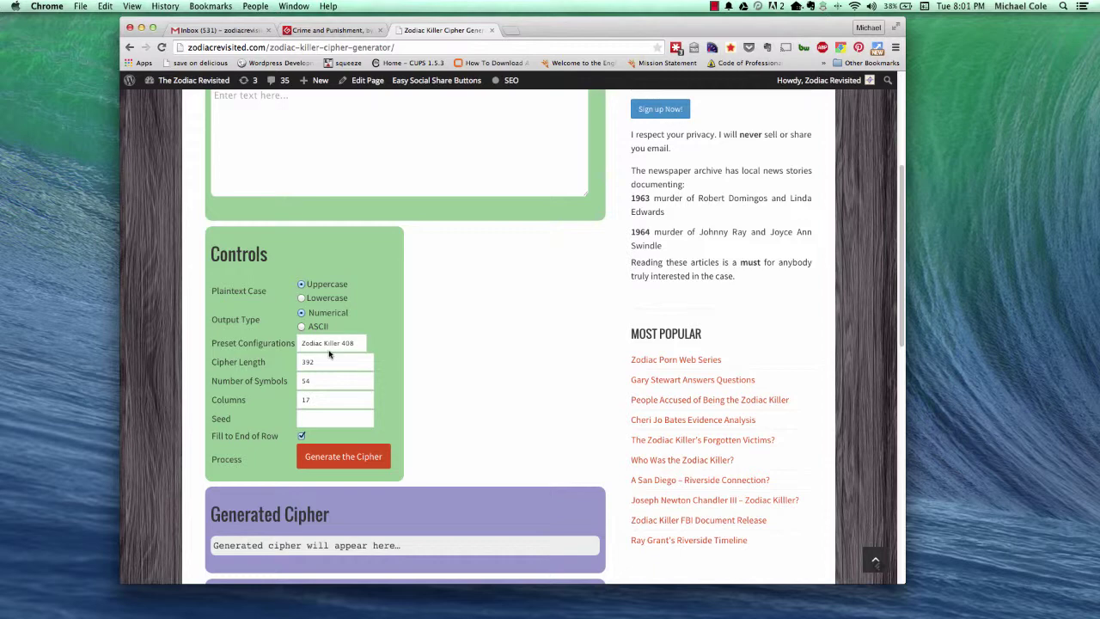
{"action": "scroll", "coordinate": [330, 335], "scroll_direction": "down", "scroll_amount": 5}
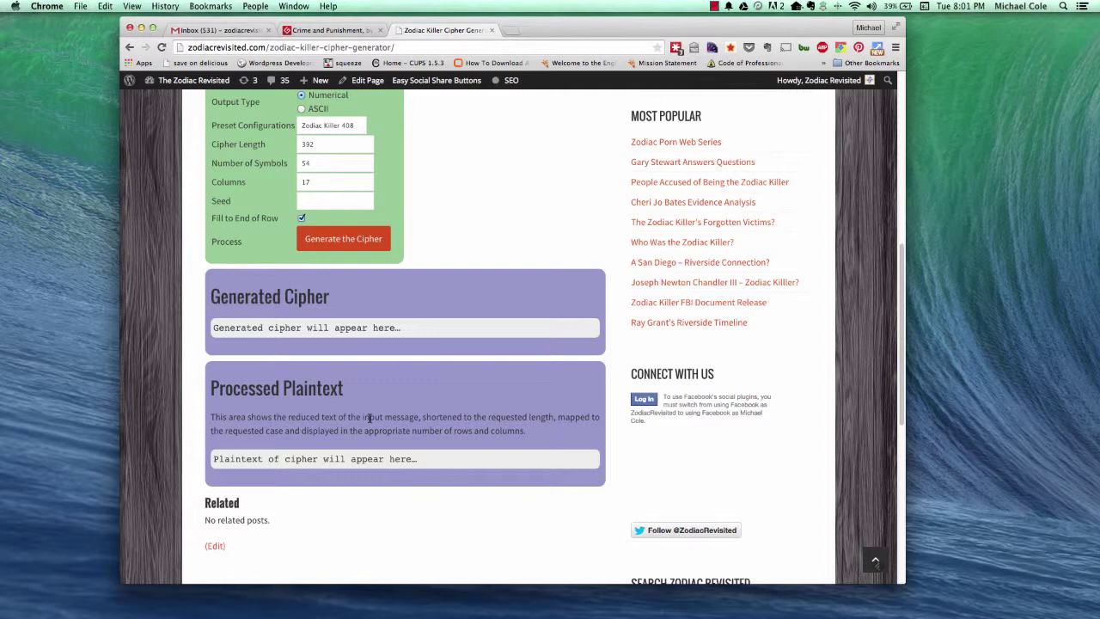
{"action": "scroll", "coordinate": [369, 419], "scroll_direction": "up", "scroll_amount": 10}
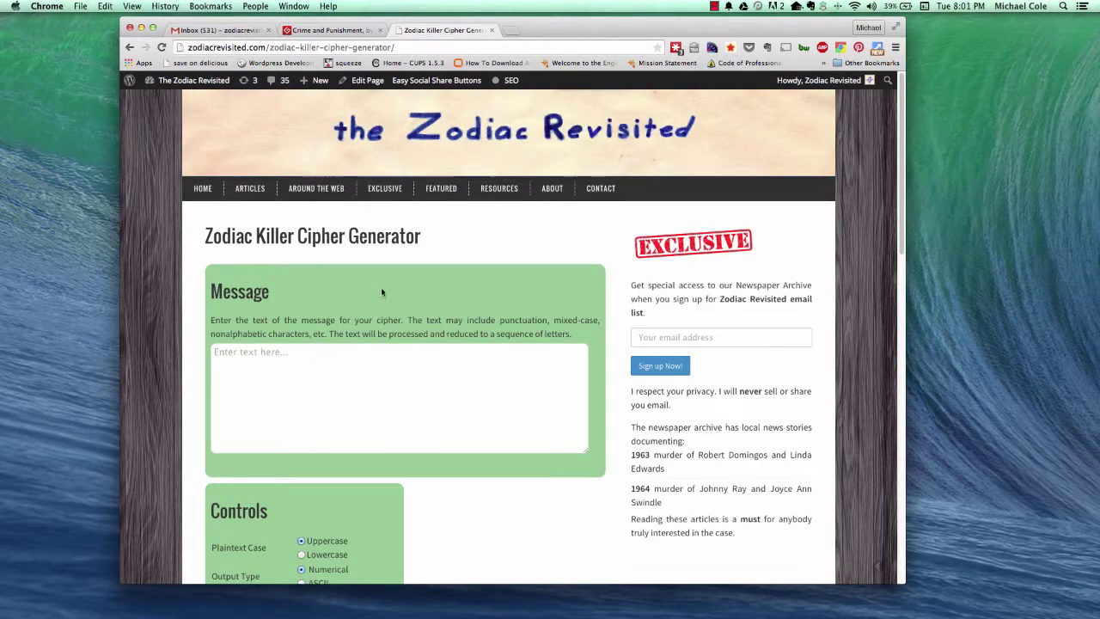
{"action": "left_click", "coordinate": [322, 32]}
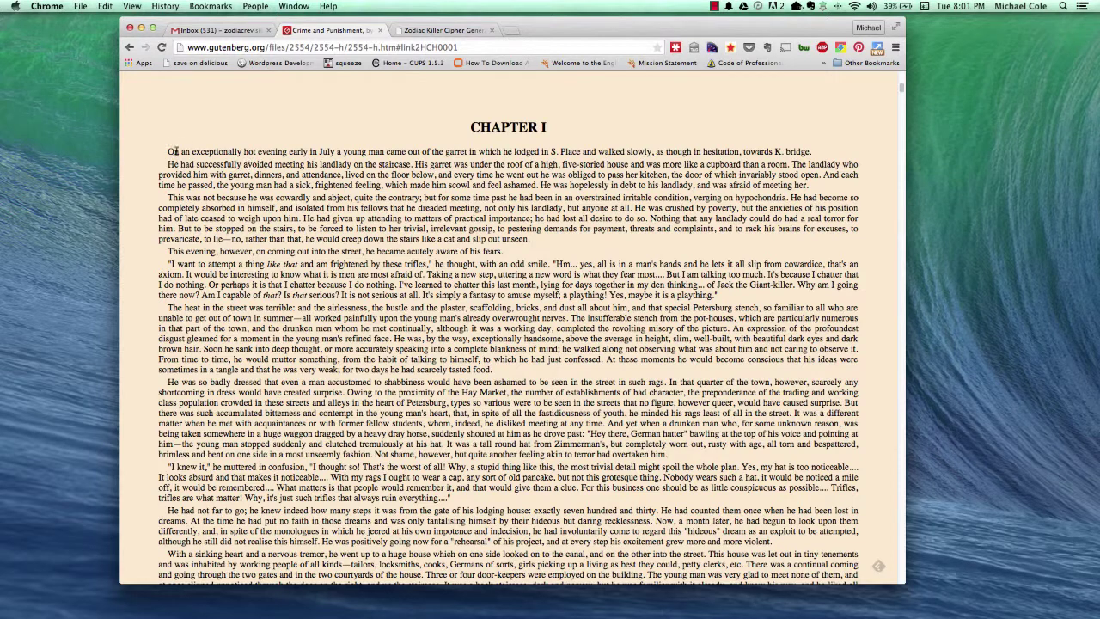
{"action": "left_click_drag", "start_coordinate": [168, 151], "coordinate": [497, 368]}
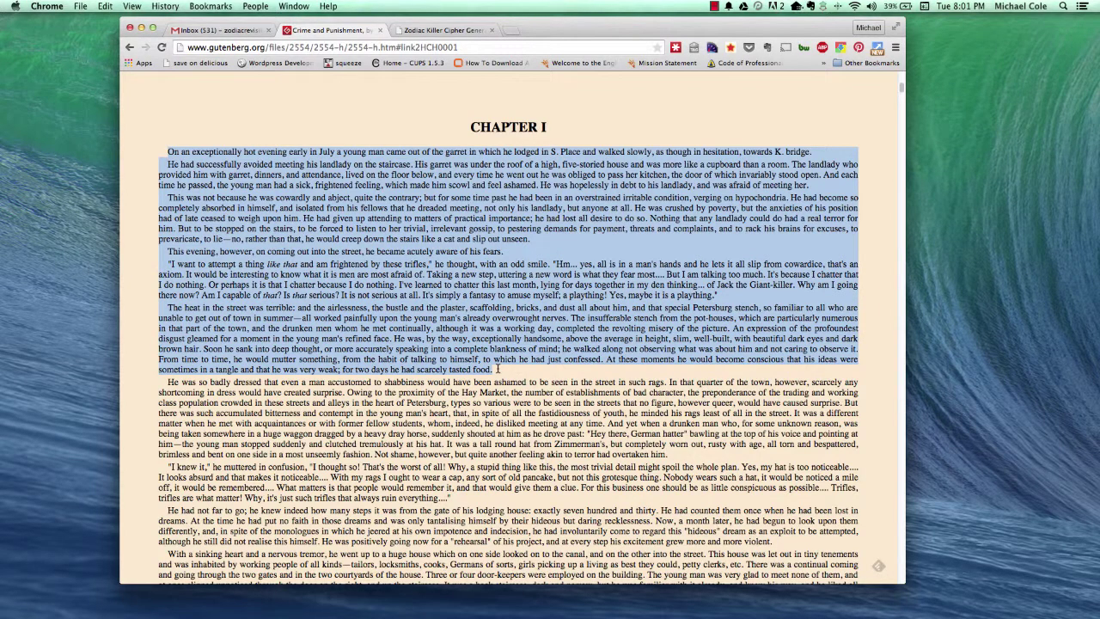
- Paste the copied Crime and Punishment passage into the generator's Message box and scroll through it
{"action": "left_click", "coordinate": [413, 32]}
{"action": "left_click", "coordinate": [307, 371]}
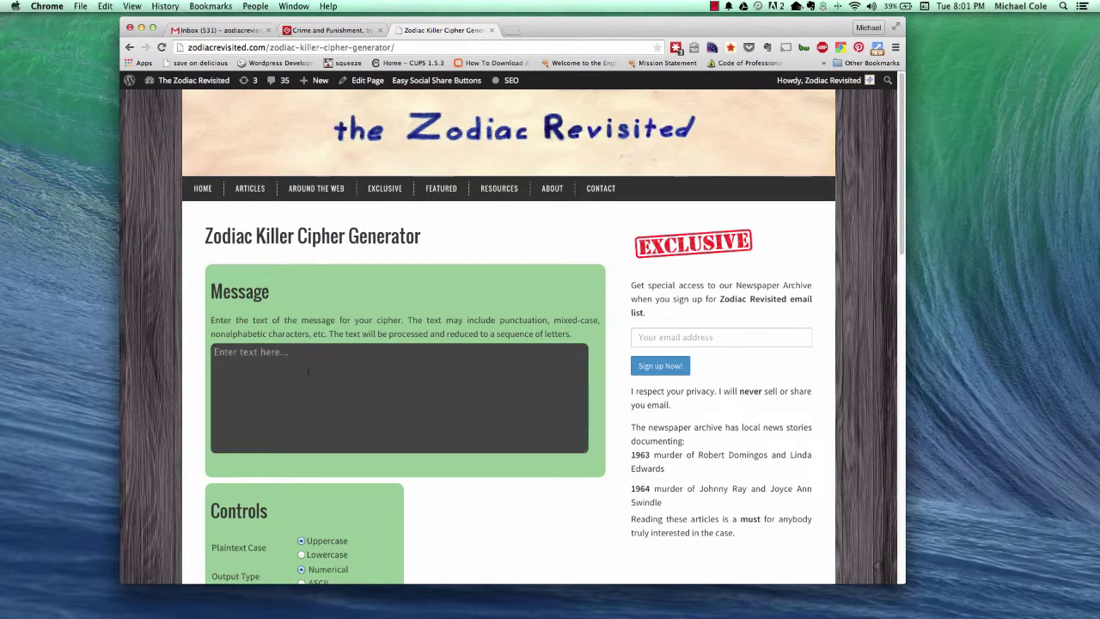
{"action": "key", "text": "super+v"}
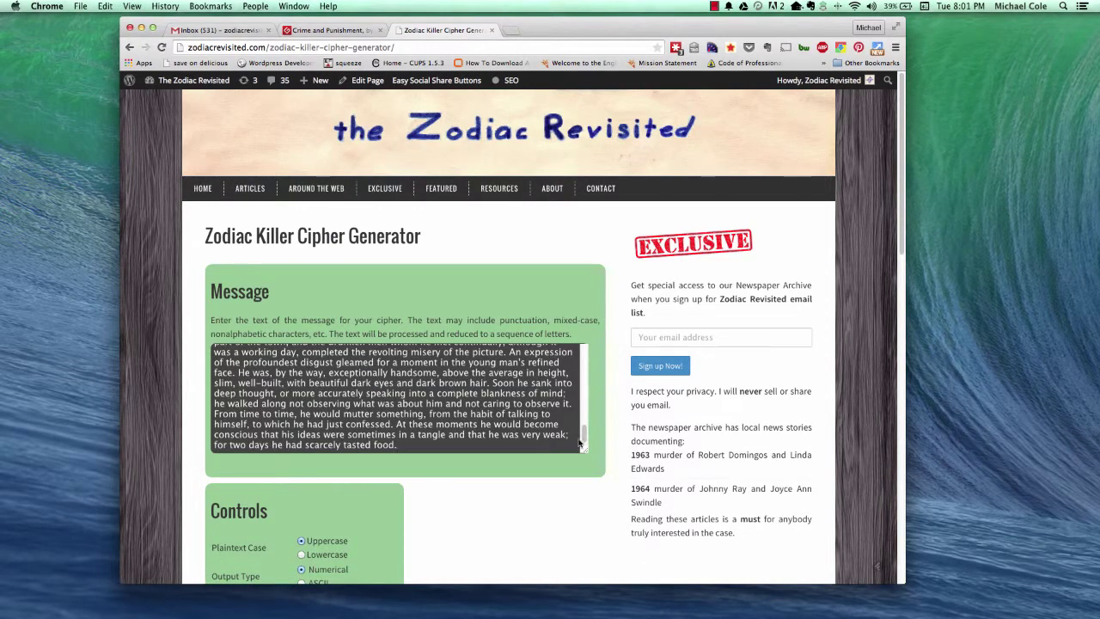
{"action": "left_click_drag", "start_coordinate": [583, 434], "coordinate": [583, 362]}
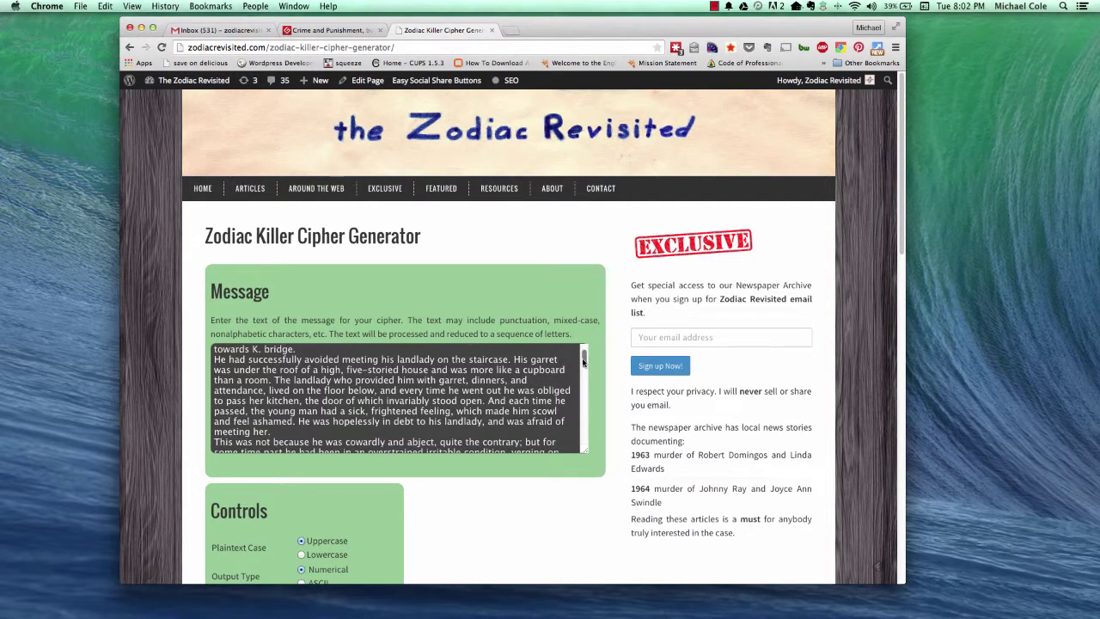
{"action": "left_click_drag", "start_coordinate": [583, 361], "coordinate": [583, 397]}
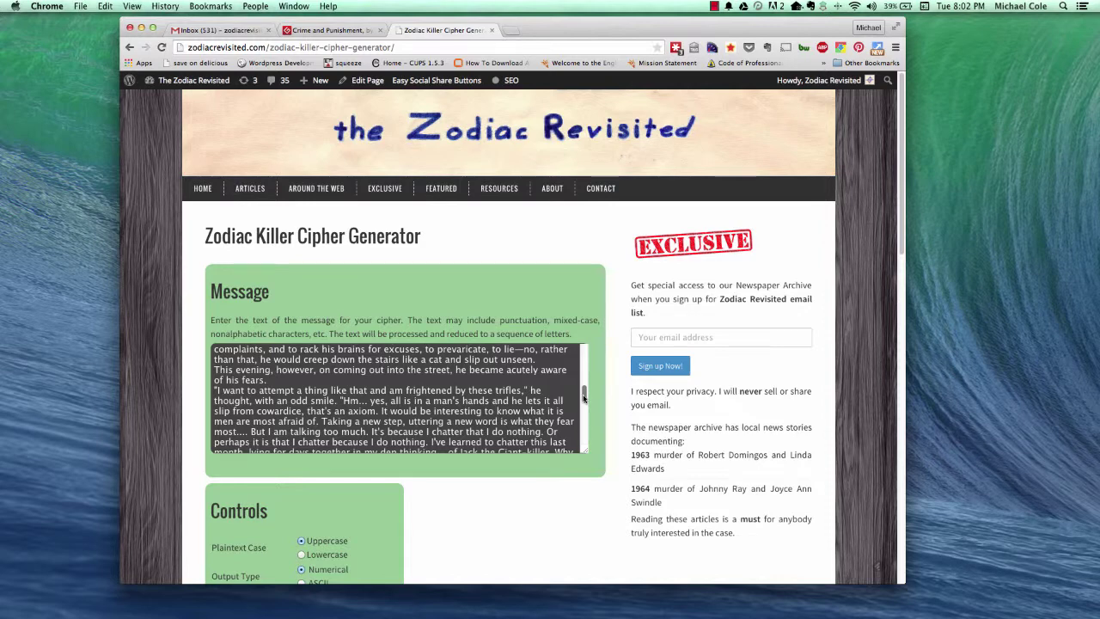
{"action": "left_click_drag", "start_coordinate": [583, 397], "coordinate": [585, 442]}
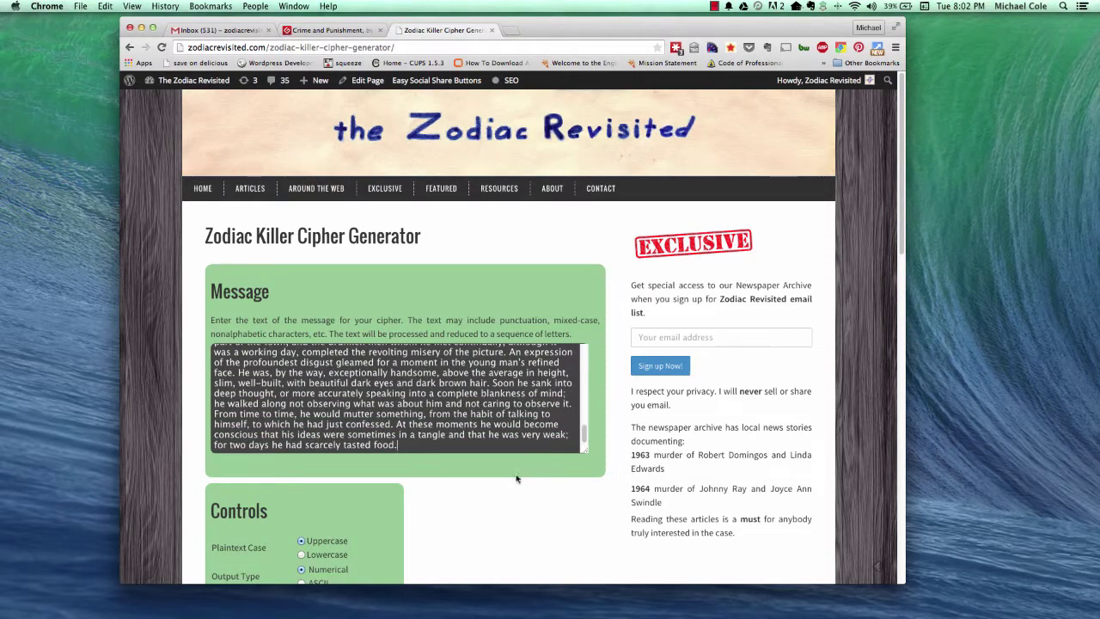
- Show the Preset Configurations options: Custom, Zodiac Killer 340 and Zodiac Killer 408
{"action": "scroll", "coordinate": [486, 468], "scroll_direction": "down", "scroll_amount": 3}
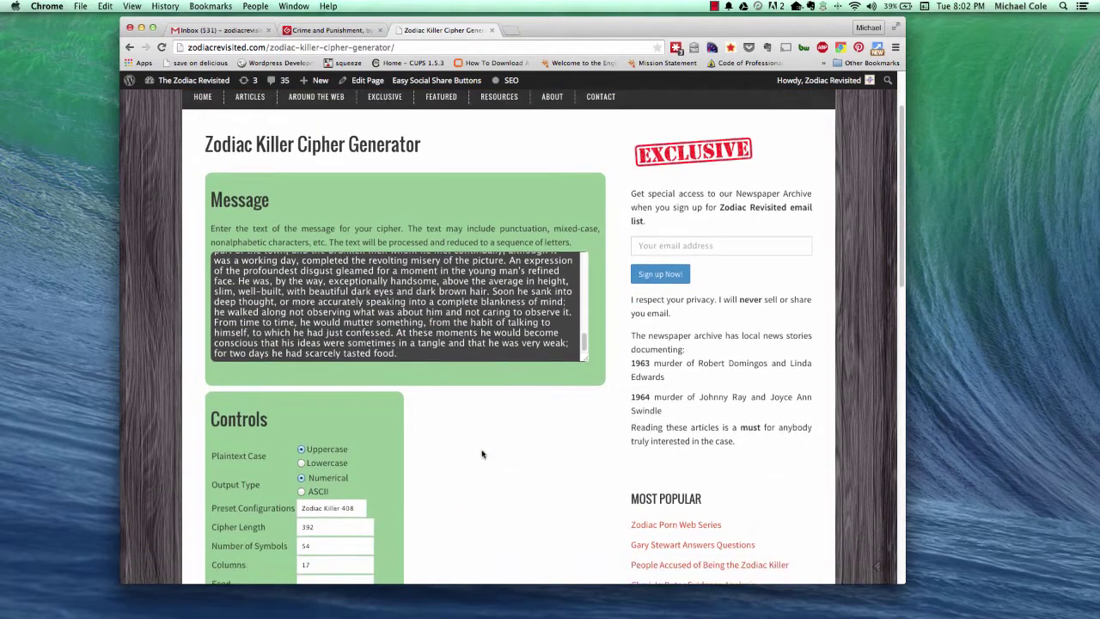
{"action": "scroll", "coordinate": [481, 454], "scroll_direction": "down", "scroll_amount": 5}
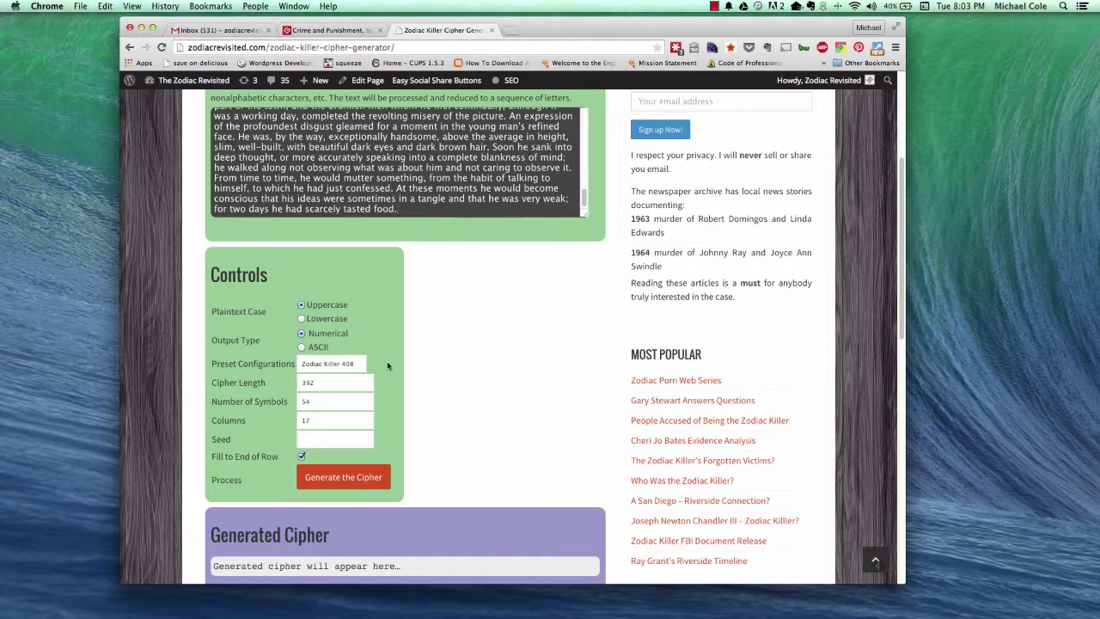
{"action": "left_click", "coordinate": [361, 363]}
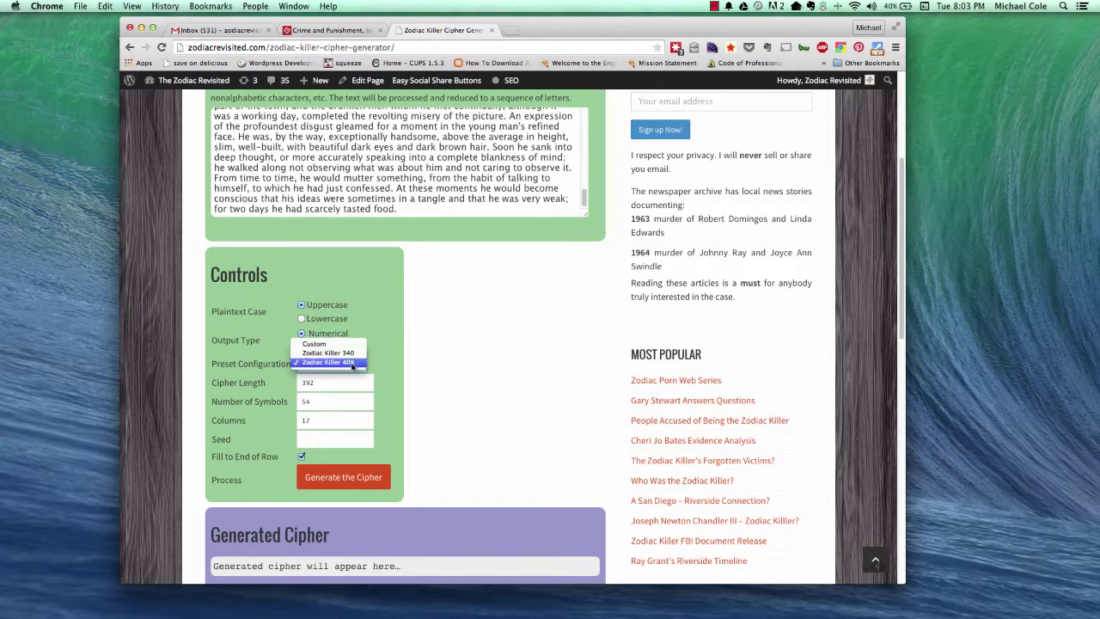
- Keep the Zodiac Killer 408 preset (length 392, 54 symbols, 17 columns) and close the list
{"action": "left_click", "coordinate": [352, 364]}
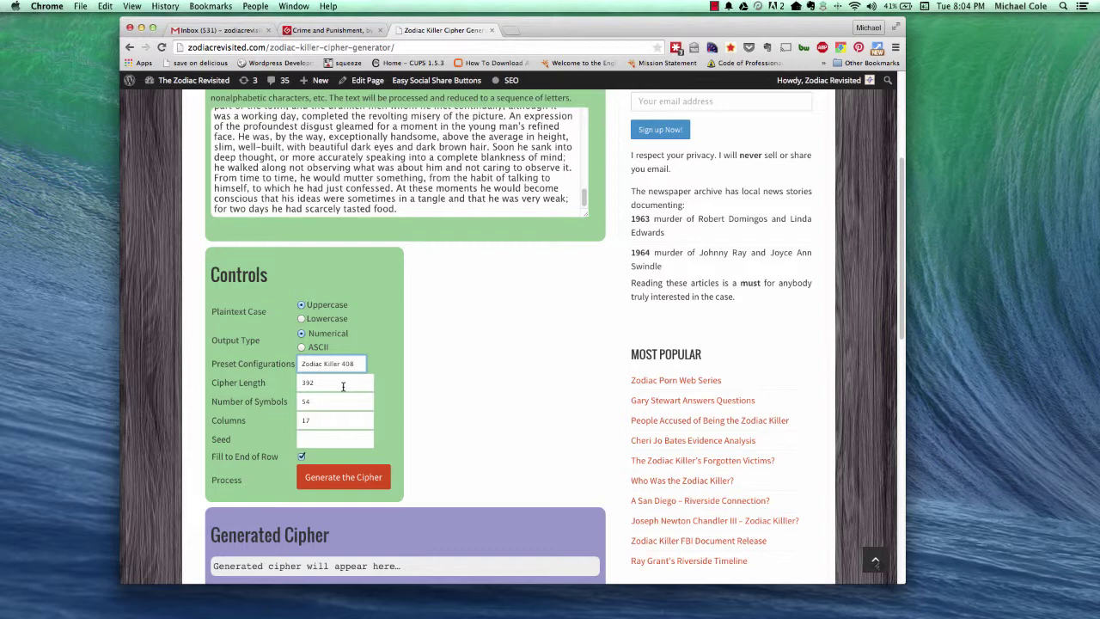
{"action": "left_click", "coordinate": [344, 437]}
{"action": "scroll", "coordinate": [384, 428], "scroll_direction": "down", "scroll_amount": 3}
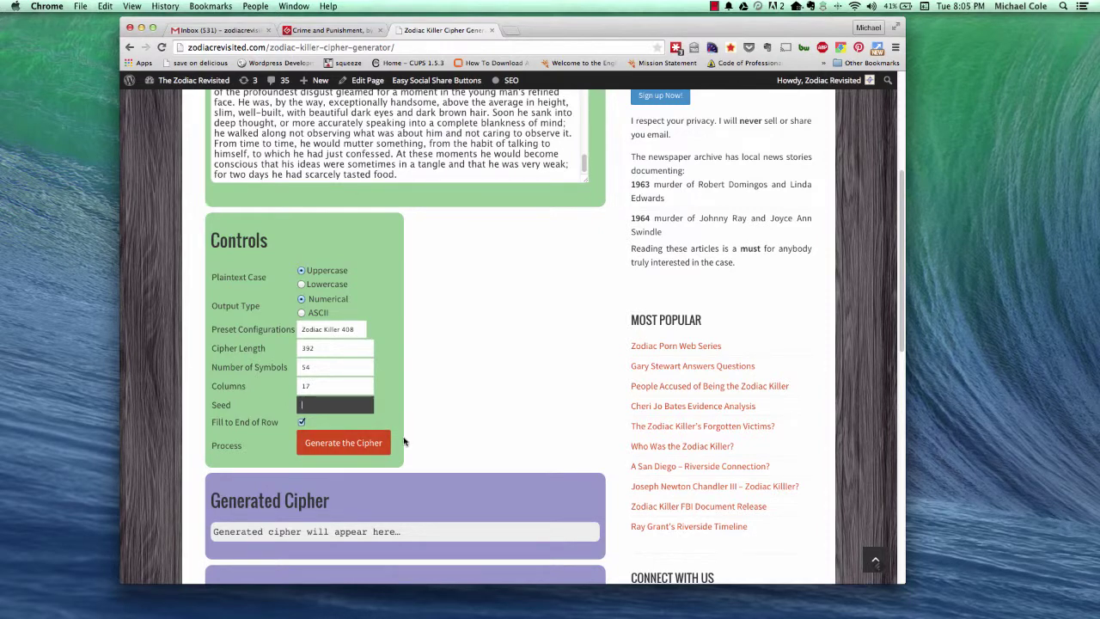
{"action": "scroll", "coordinate": [405, 438], "scroll_direction": "down", "scroll_amount": 1}
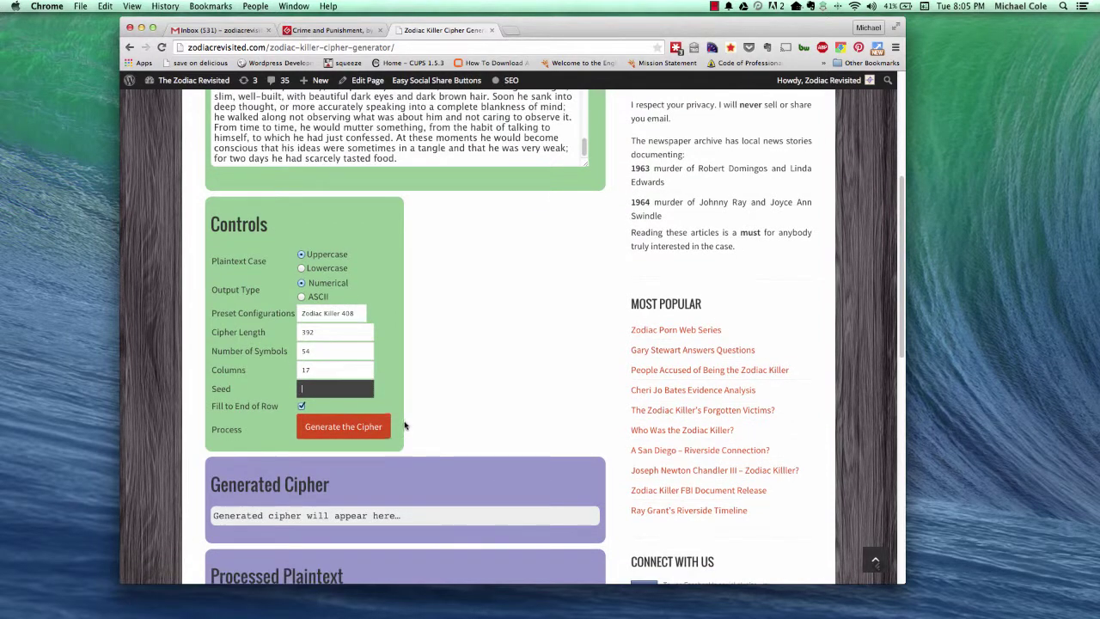
{"action": "scroll", "coordinate": [408, 422], "scroll_direction": "down", "scroll_amount": 1}
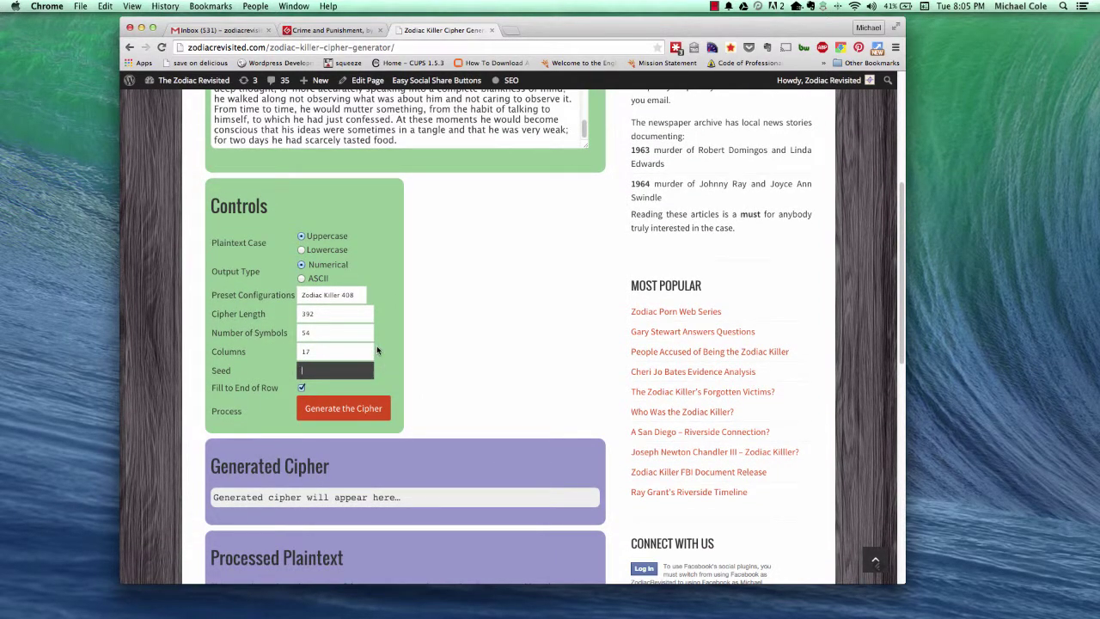
{"action": "scroll", "coordinate": [398, 385], "scroll_direction": "down", "scroll_amount": 2}
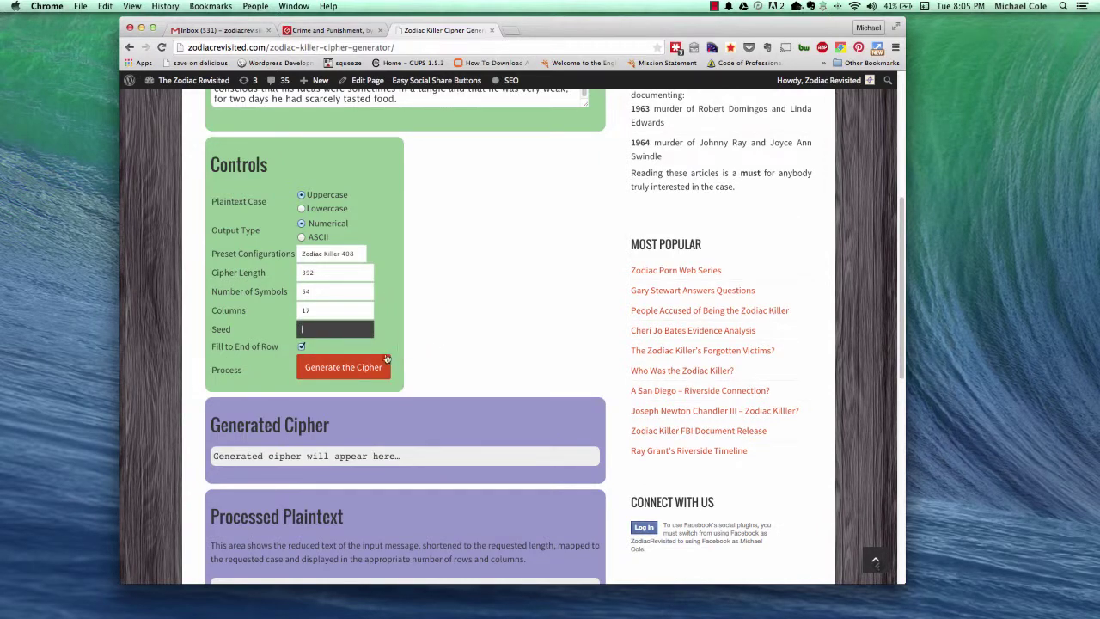
{"action": "left_click", "coordinate": [357, 367]}
{"action": "scroll", "coordinate": [414, 367], "scroll_direction": "down", "scroll_amount": 5}
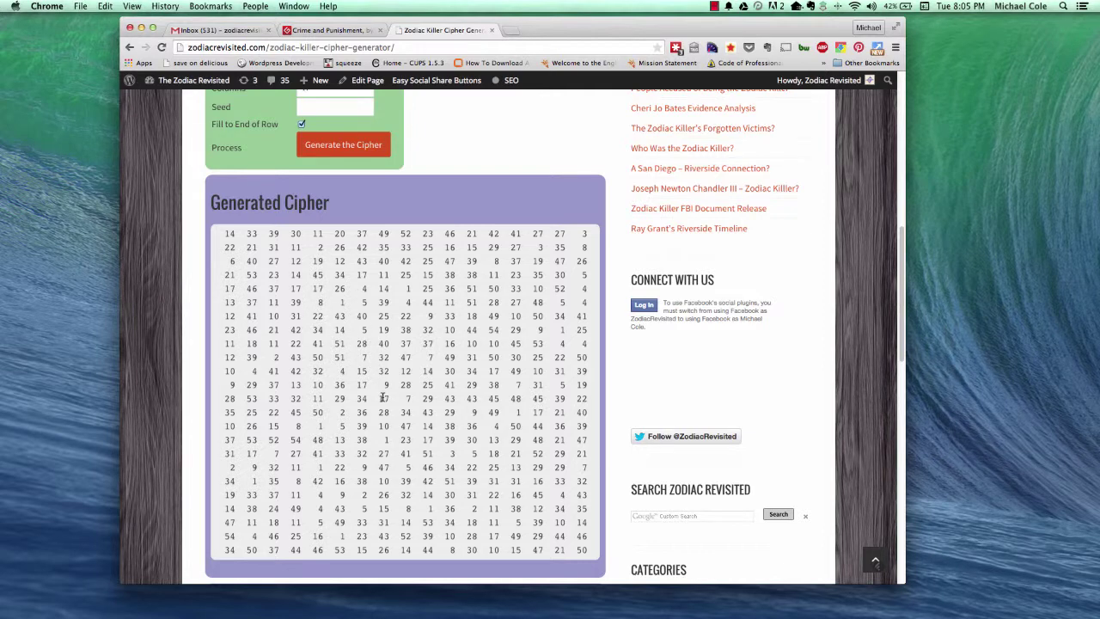
{"action": "scroll", "coordinate": [305, 343], "scroll_direction": "down", "scroll_amount": 1}
{"action": "scroll", "coordinate": [305, 344], "scroll_direction": "down", "scroll_amount": 1}
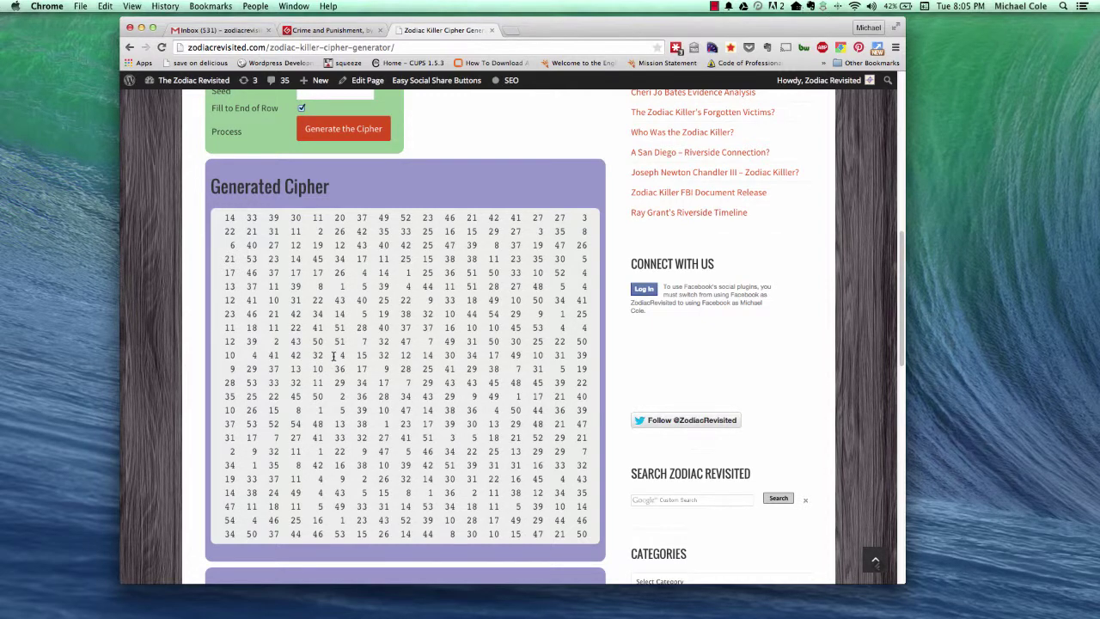
{"action": "scroll", "coordinate": [333, 355], "scroll_direction": "up", "scroll_amount": 4}
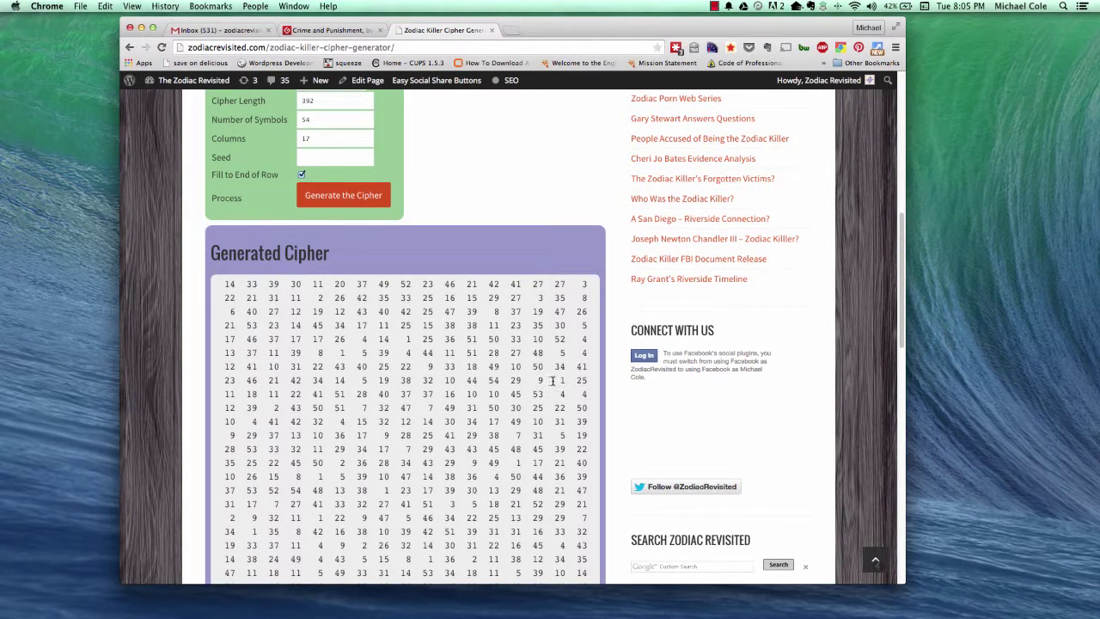
{"action": "left_click_drag", "start_coordinate": [554, 380], "coordinate": [565, 380]}
{"action": "scroll", "coordinate": [413, 404], "scroll_direction": "down", "scroll_amount": 3}
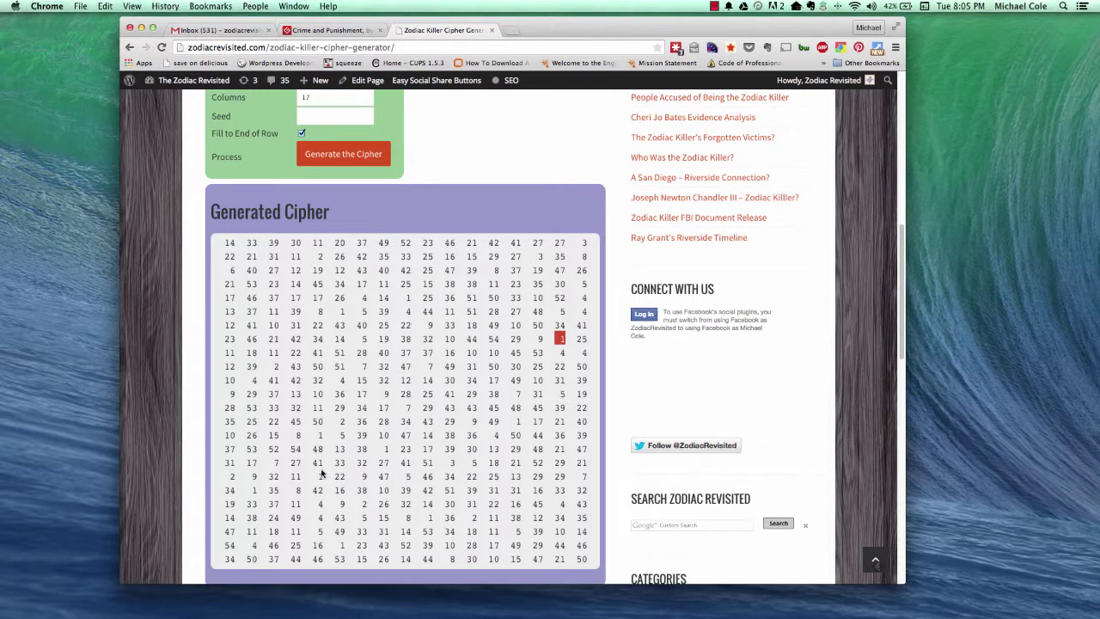
{"action": "left_click", "coordinate": [295, 448]}
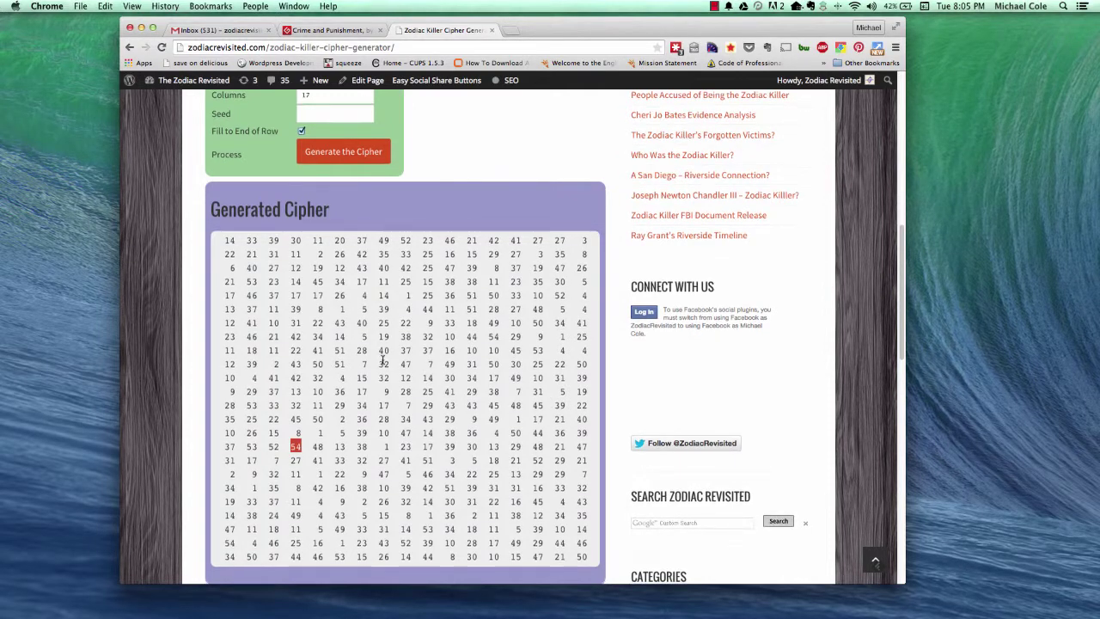
{"action": "scroll", "coordinate": [382, 361], "scroll_direction": "down", "scroll_amount": 2}
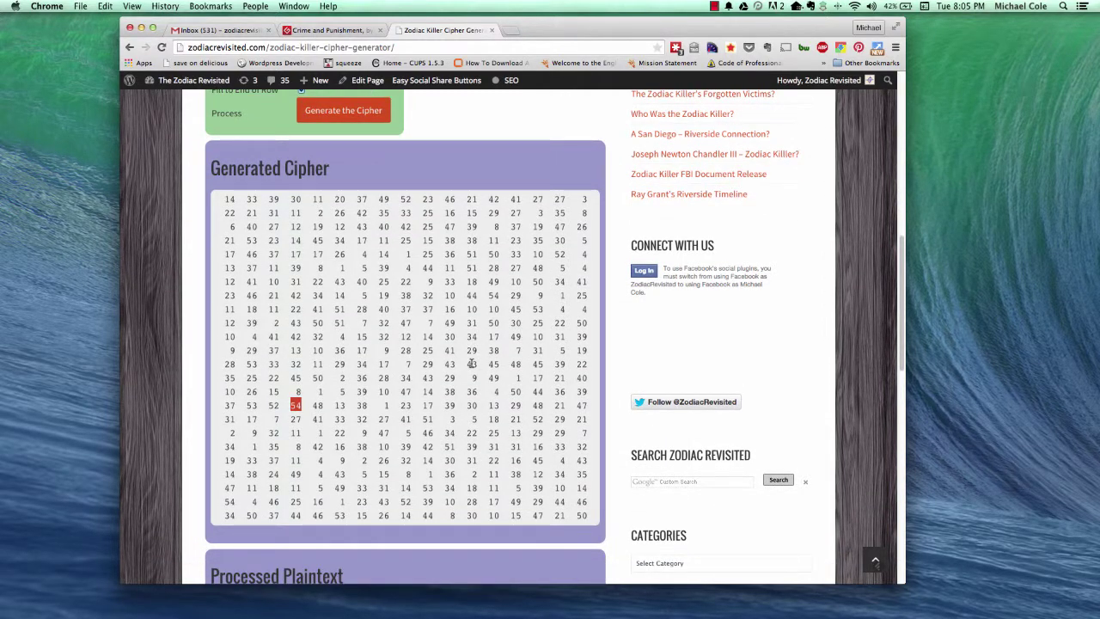
{"action": "scroll", "coordinate": [471, 363], "scroll_direction": "up", "scroll_amount": 1}
{"action": "scroll", "coordinate": [472, 363], "scroll_direction": "down", "scroll_amount": 5}
- Highlight the filler letters after TICK in the last Processed Plaintext row
{"action": "scroll", "coordinate": [470, 367], "scroll_direction": "down", "scroll_amount": 5}
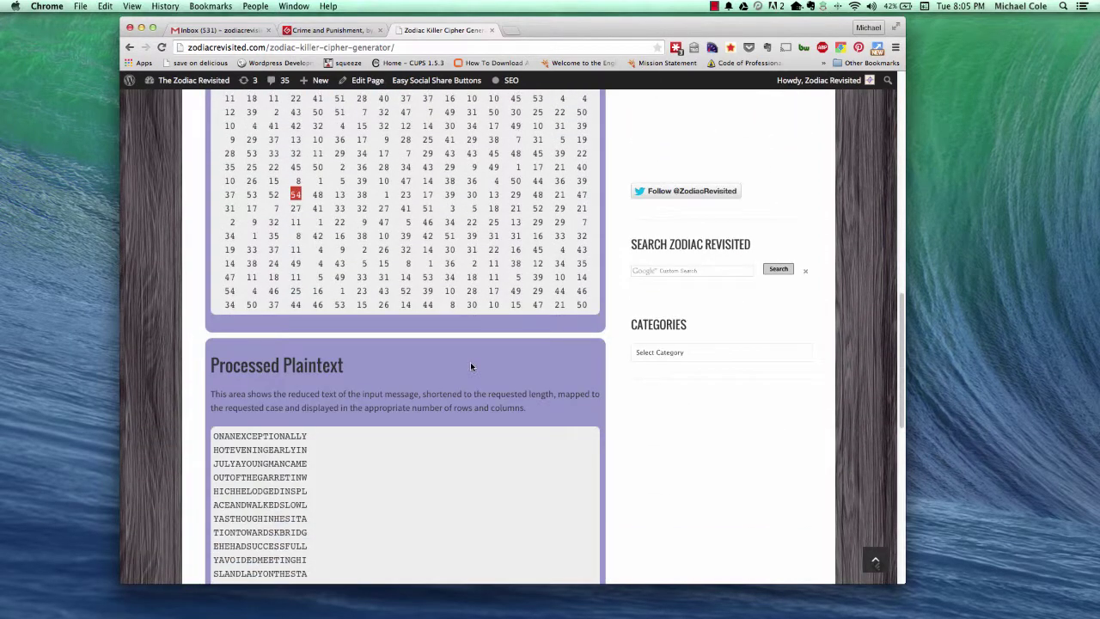
{"action": "scroll", "coordinate": [470, 367], "scroll_direction": "down", "scroll_amount": 3}
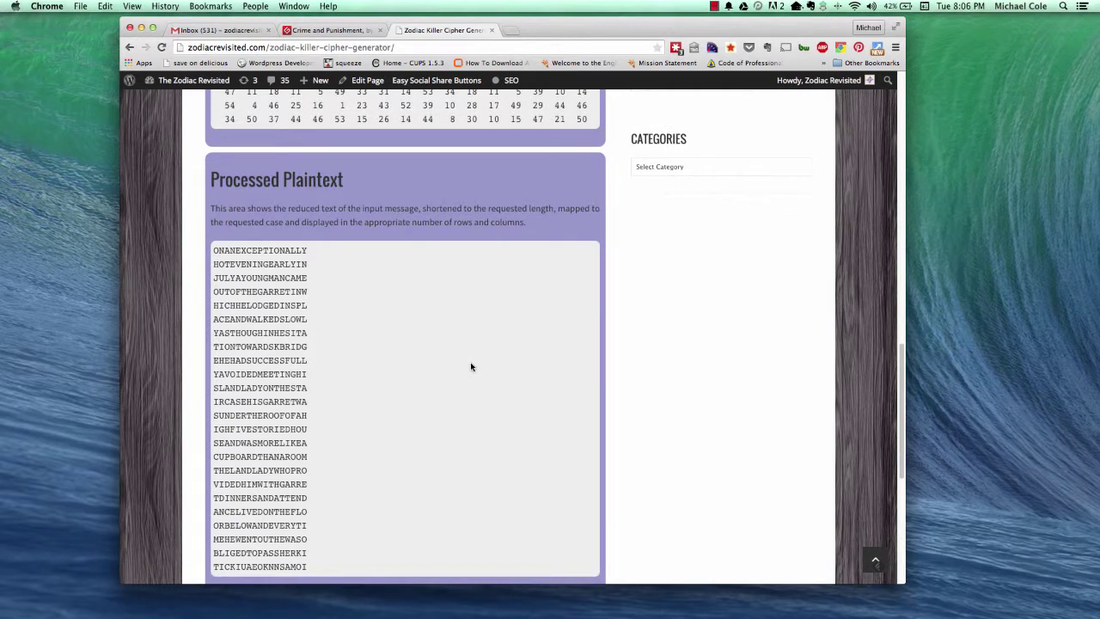
{"action": "scroll", "coordinate": [470, 367], "scroll_direction": "down", "scroll_amount": 2}
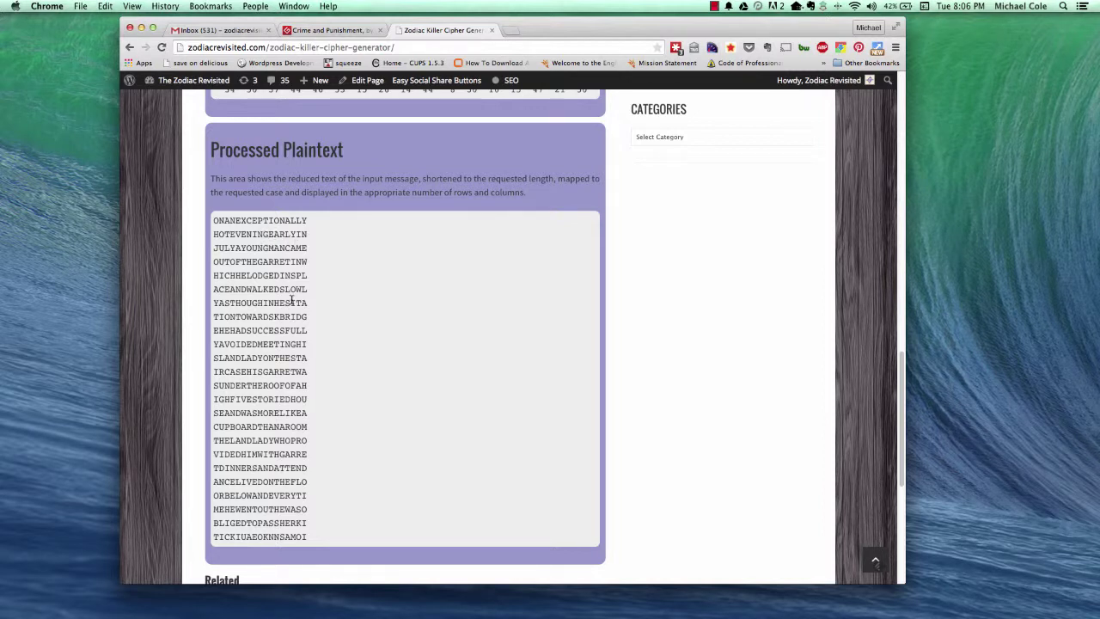
{"action": "scroll", "coordinate": [293, 299], "scroll_direction": "up", "scroll_amount": 1}
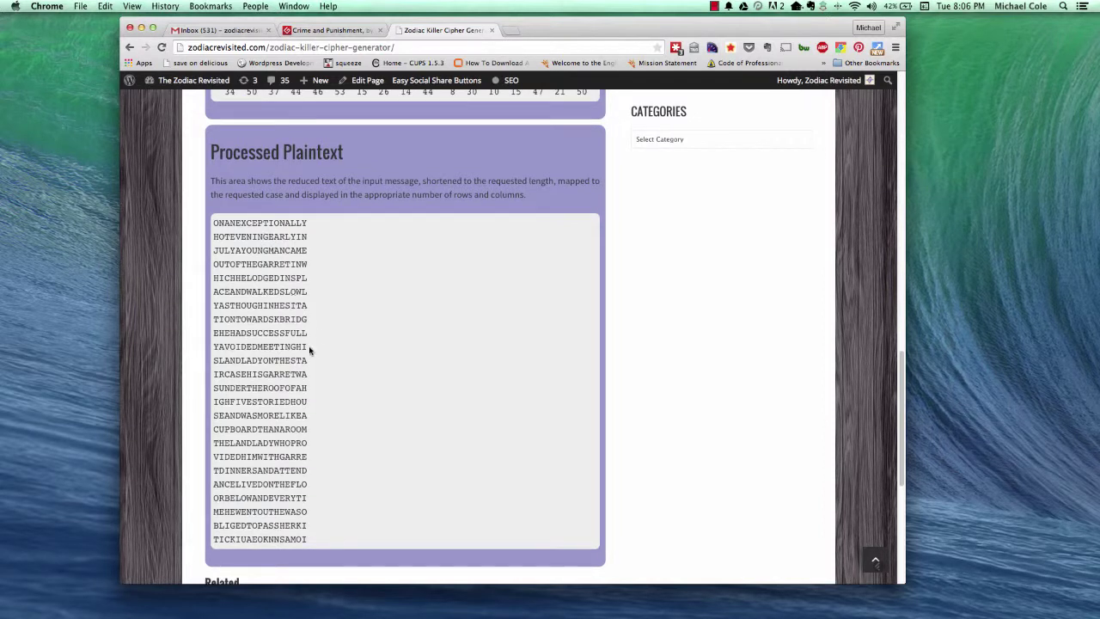
{"action": "scroll", "coordinate": [307, 346], "scroll_direction": "down", "scroll_amount": 3}
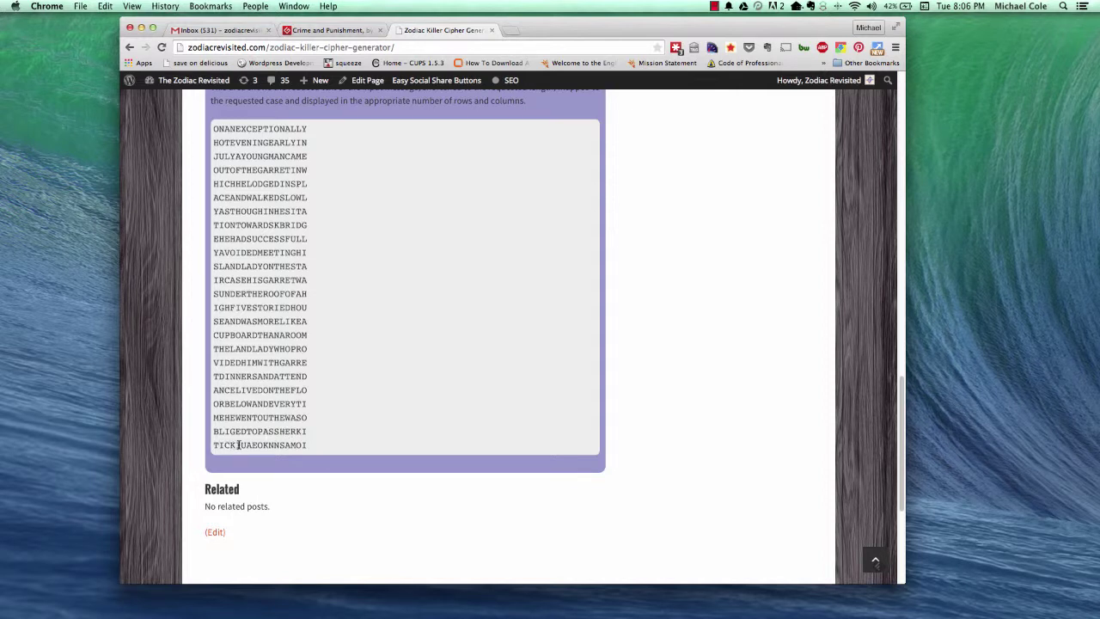
{"action": "left_click_drag", "start_coordinate": [239, 445], "coordinate": [314, 445]}
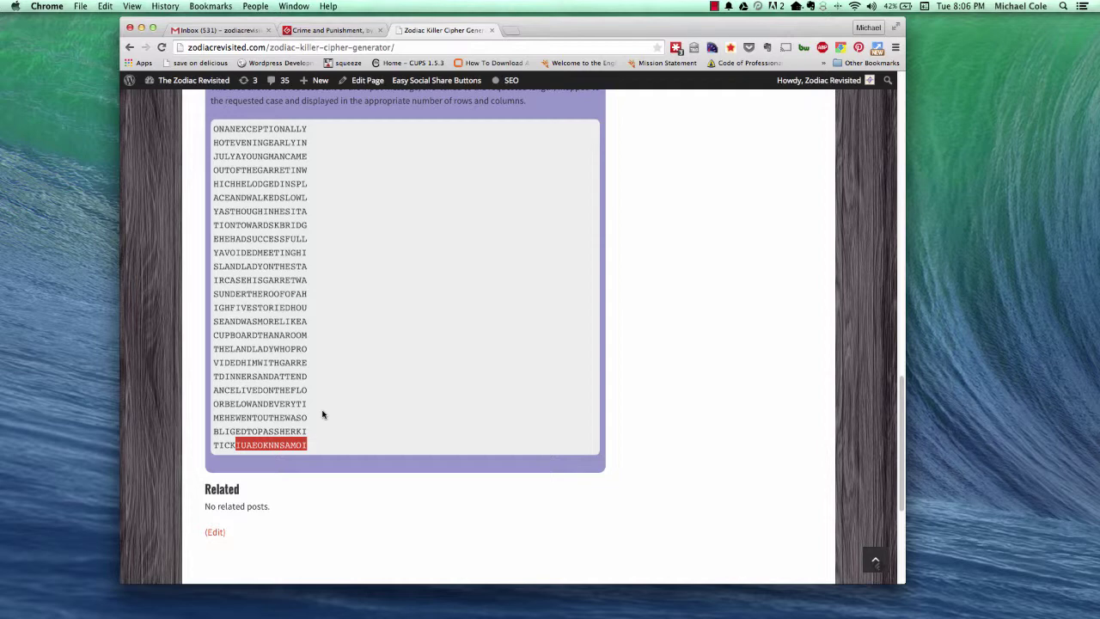
{"action": "scroll", "coordinate": [310, 396], "scroll_direction": "up", "scroll_amount": 10}
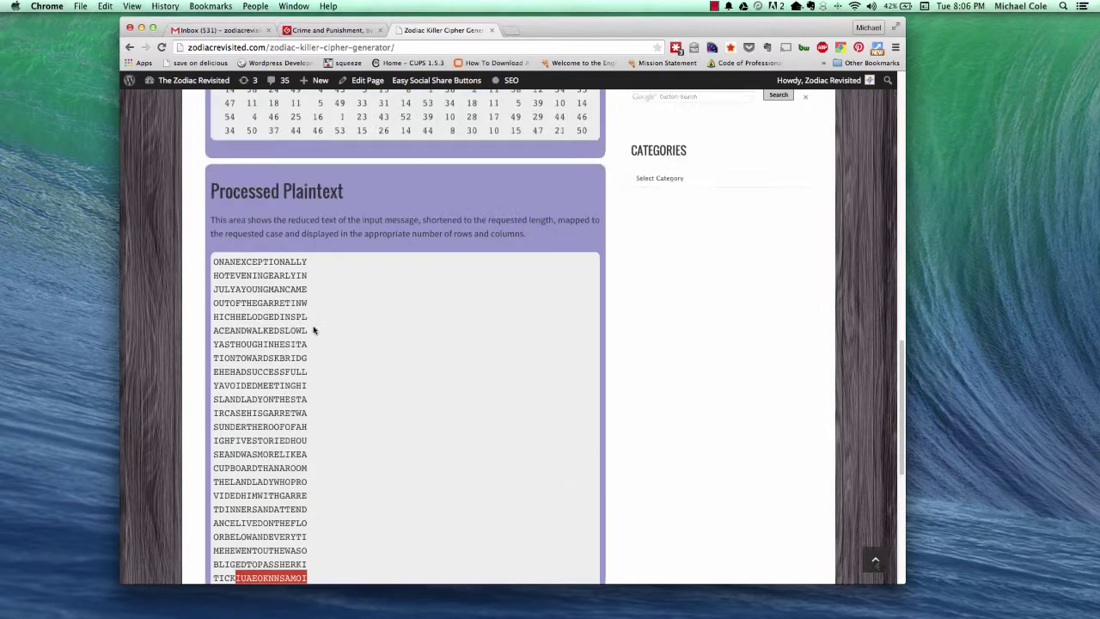
- Choose the Zodiac Killer 340 preset, giving cipher length 324 and 63 symbols
{"action": "scroll", "coordinate": [313, 329], "scroll_direction": "up", "scroll_amount": 6}
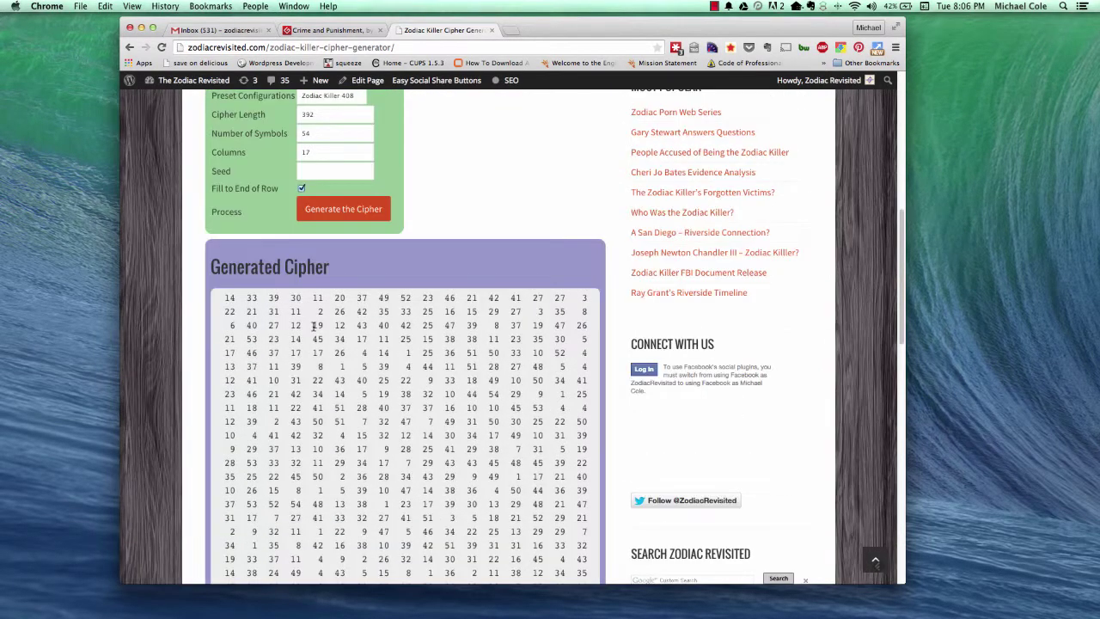
{"action": "scroll", "coordinate": [314, 329], "scroll_direction": "up", "scroll_amount": 2}
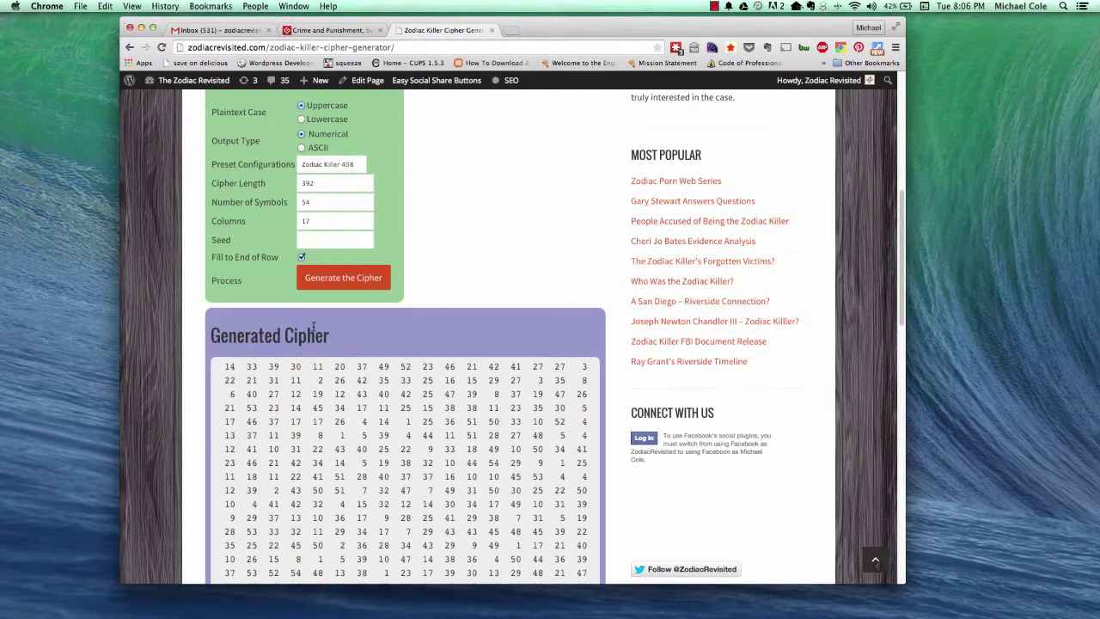
{"action": "left_click", "coordinate": [338, 196]}
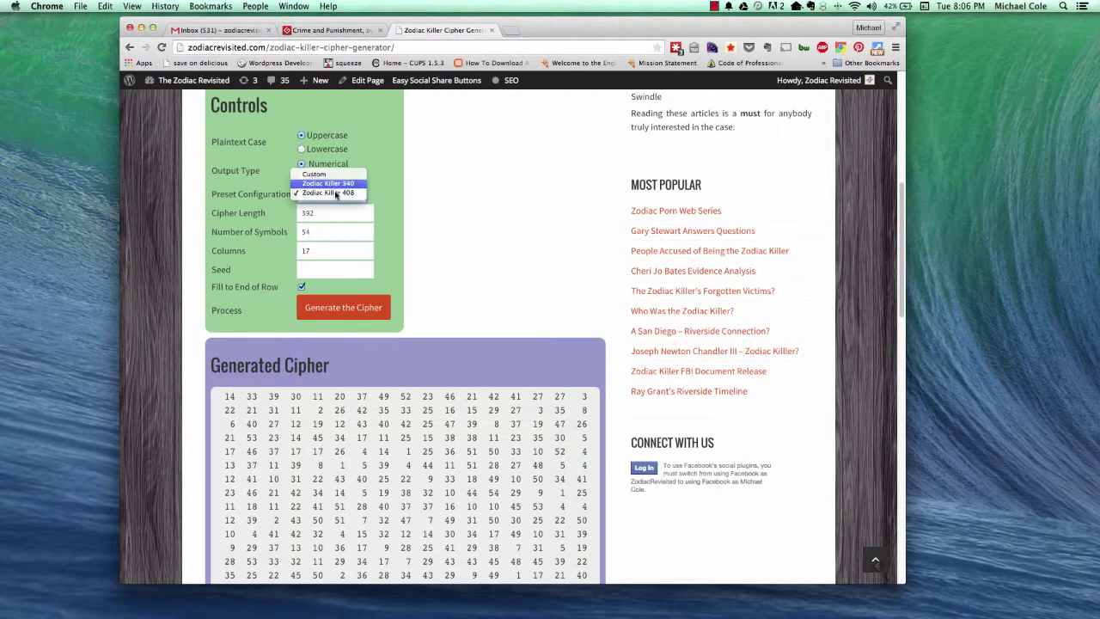
{"action": "left_click", "coordinate": [335, 184]}
{"action": "scroll", "coordinate": [441, 264], "scroll_direction": "down", "scroll_amount": 3}
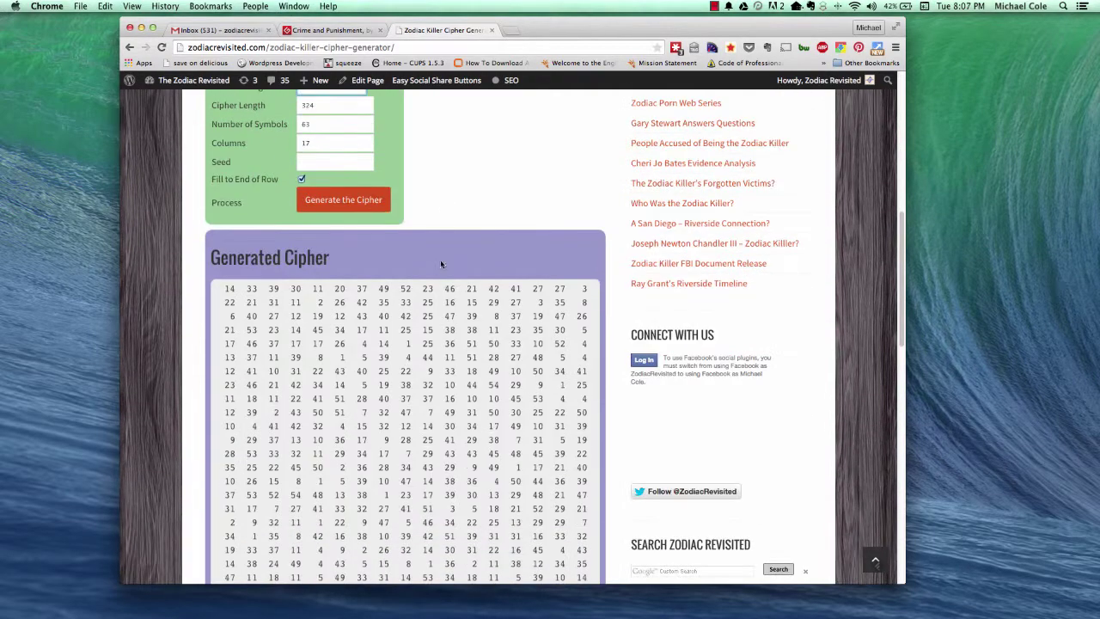
- Generate the 340-preset cipher and review the plaintext ending after 'ATTEND' plus filler letters
{"action": "left_click", "coordinate": [364, 187]}
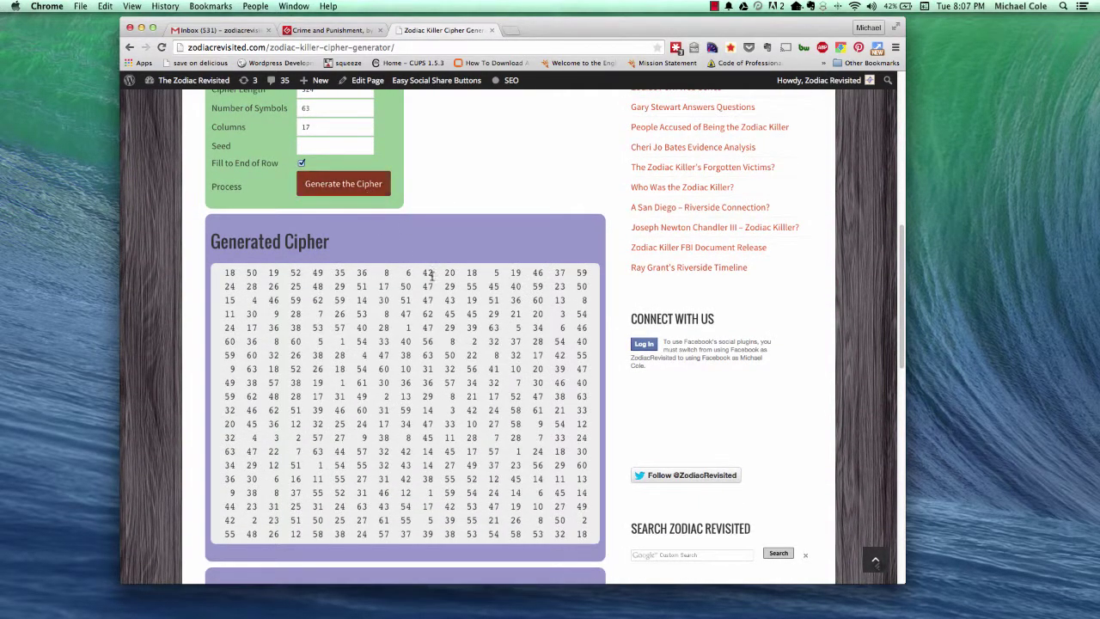
{"action": "scroll", "coordinate": [443, 287], "scroll_direction": "down", "scroll_amount": 5}
{"action": "scroll", "coordinate": [475, 309], "scroll_direction": "up", "scroll_amount": 3}
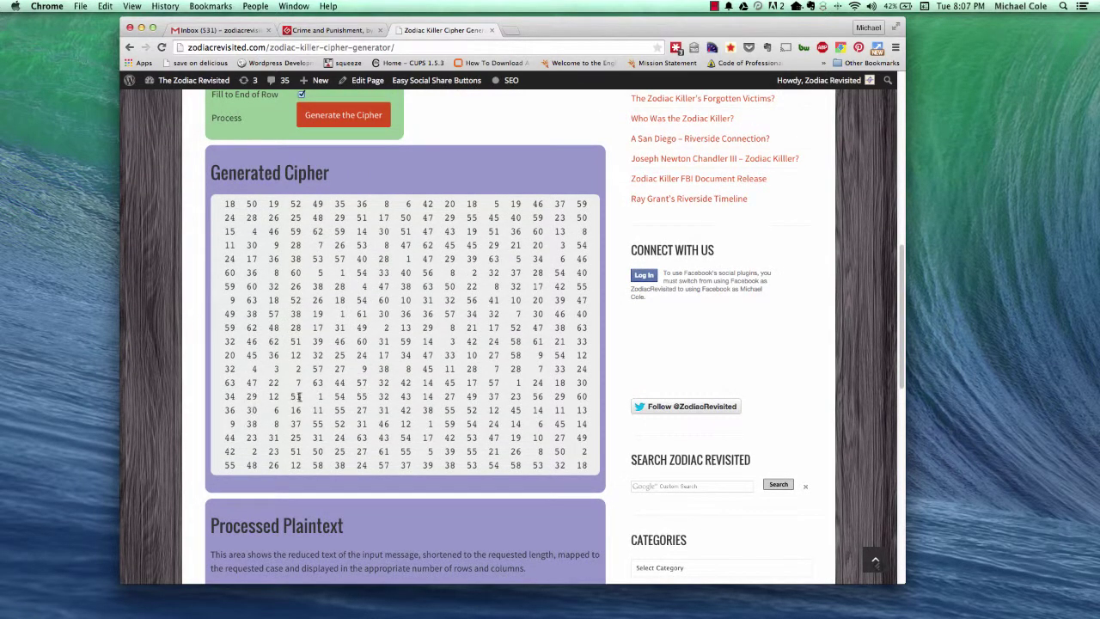
{"action": "scroll", "coordinate": [301, 399], "scroll_direction": "down", "scroll_amount": 3}
{"action": "scroll", "coordinate": [302, 399], "scroll_direction": "down", "scroll_amount": 7}
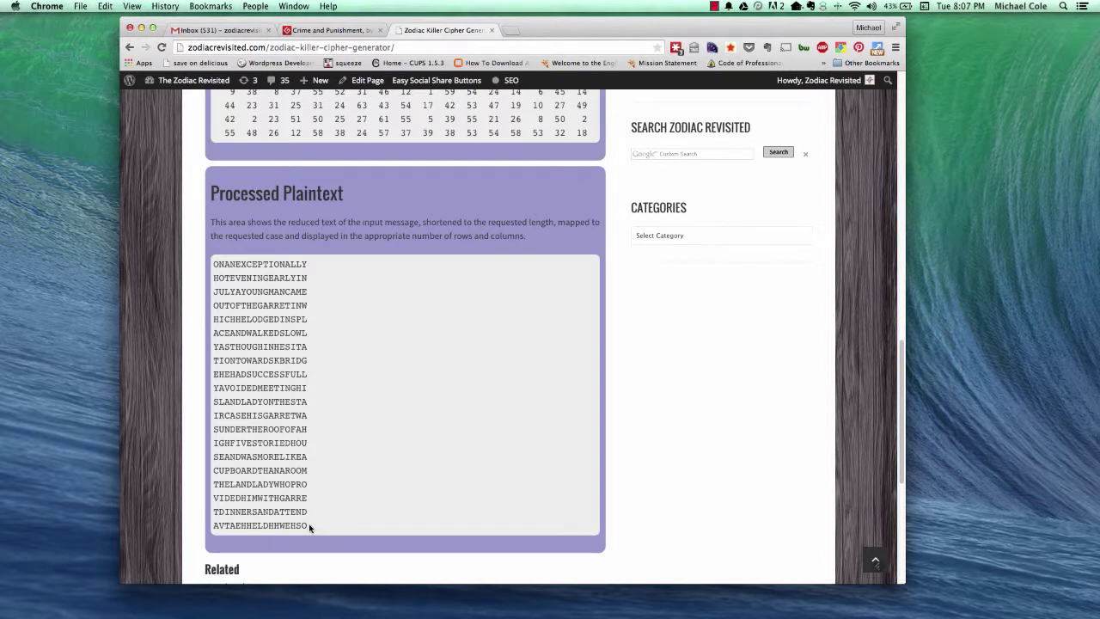
{"action": "scroll", "coordinate": [310, 528], "scroll_direction": "up", "scroll_amount": 5}
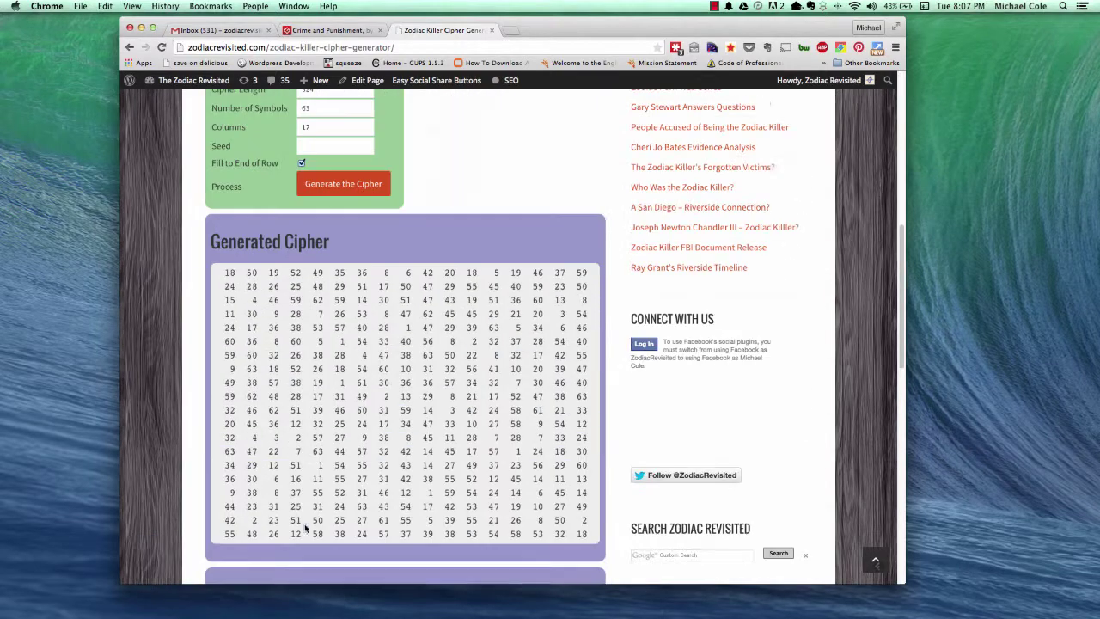
{"action": "scroll", "coordinate": [304, 526], "scroll_direction": "up", "scroll_amount": 2}
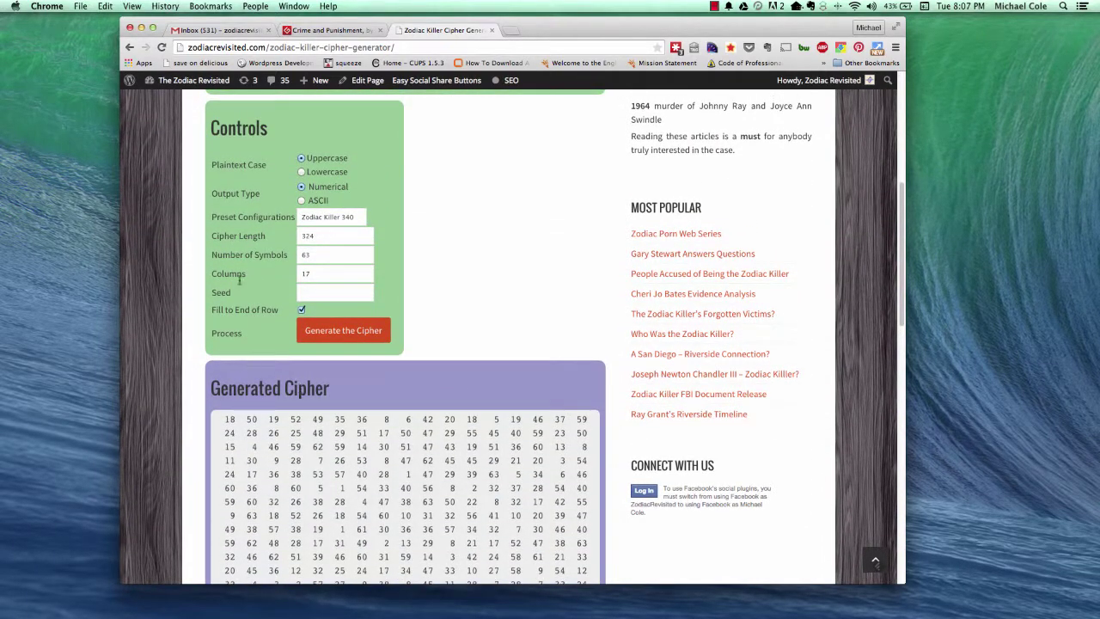
- Set Plaintext Case to Lowercase and confirm the processed plaintext rows are lowercase
{"action": "left_click", "coordinate": [303, 172]}
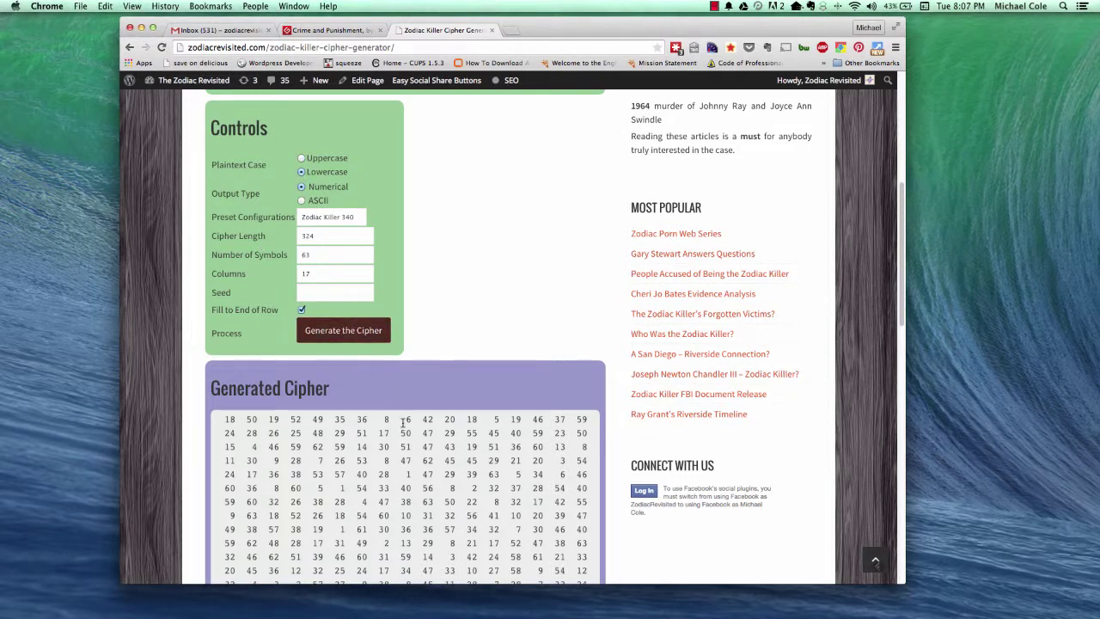
{"action": "scroll", "coordinate": [402, 421], "scroll_direction": "down", "scroll_amount": 3}
{"action": "scroll", "coordinate": [403, 423], "scroll_direction": "down", "scroll_amount": 13}
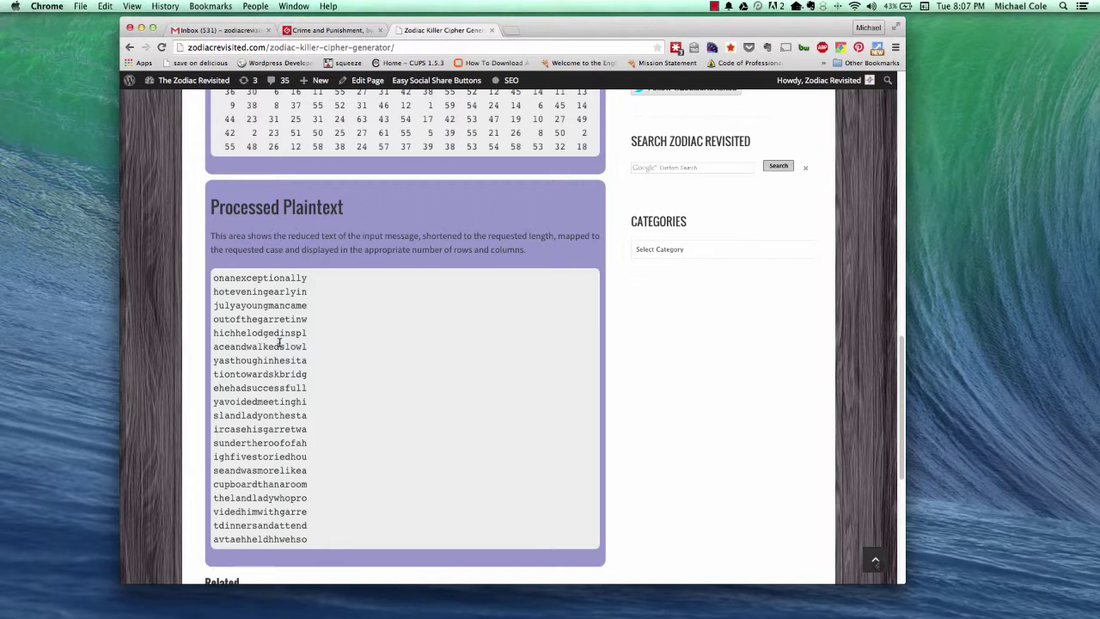
{"action": "scroll", "coordinate": [279, 343], "scroll_direction": "up", "scroll_amount": 14}
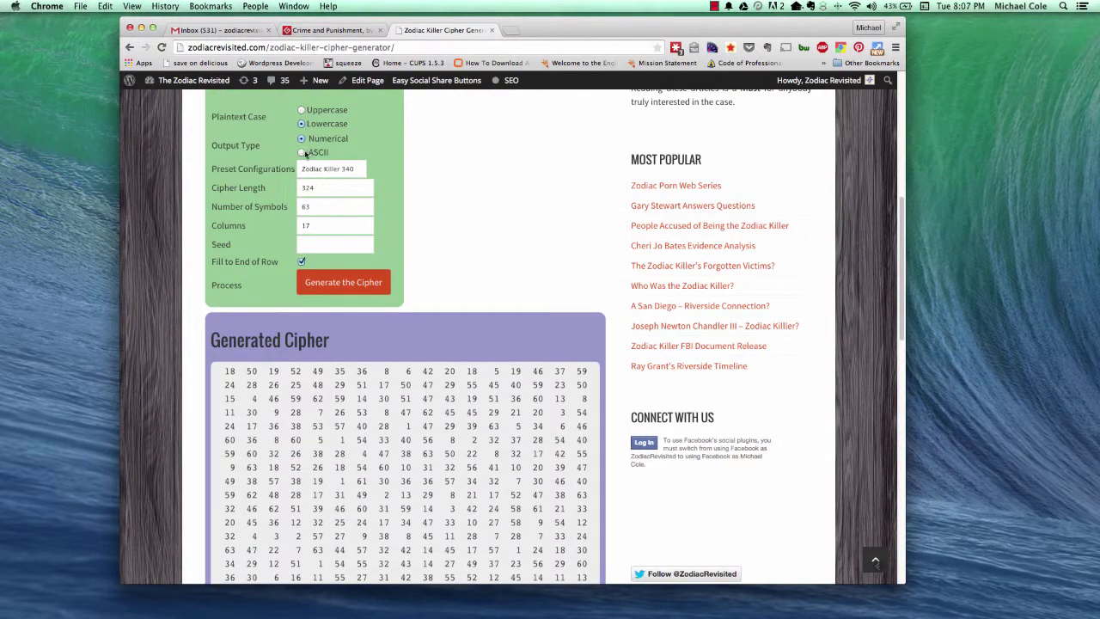
- Regenerate the 340-preset cipher with ASCII symbol output and review the result
{"action": "left_click", "coordinate": [303, 153]}
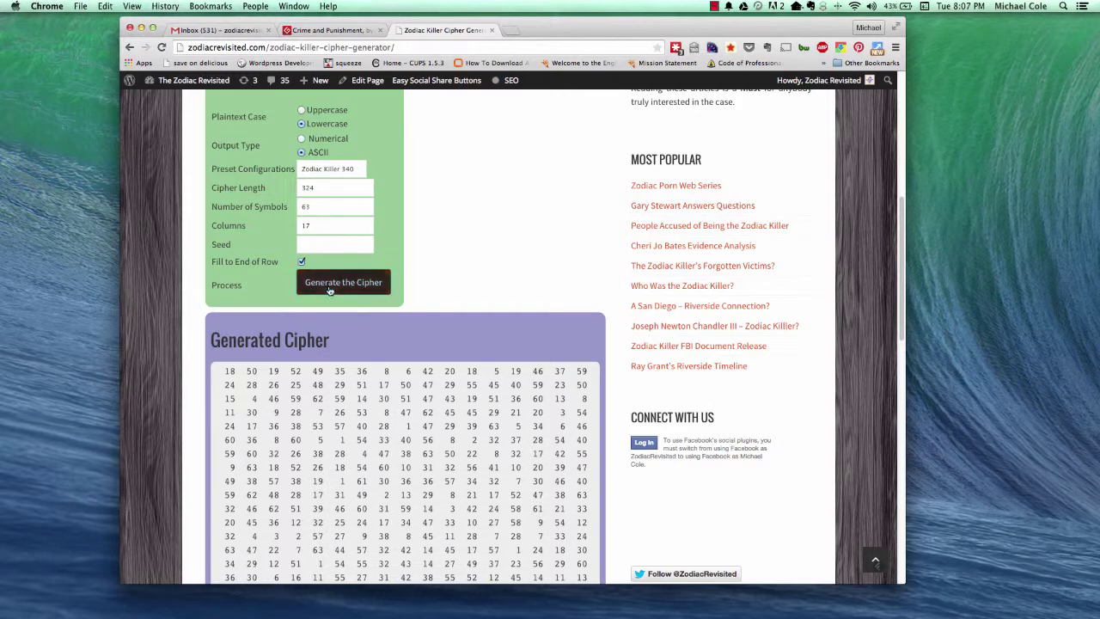
{"action": "left_click", "coordinate": [329, 289]}
{"action": "scroll", "coordinate": [384, 406], "scroll_direction": "down", "scroll_amount": 4}
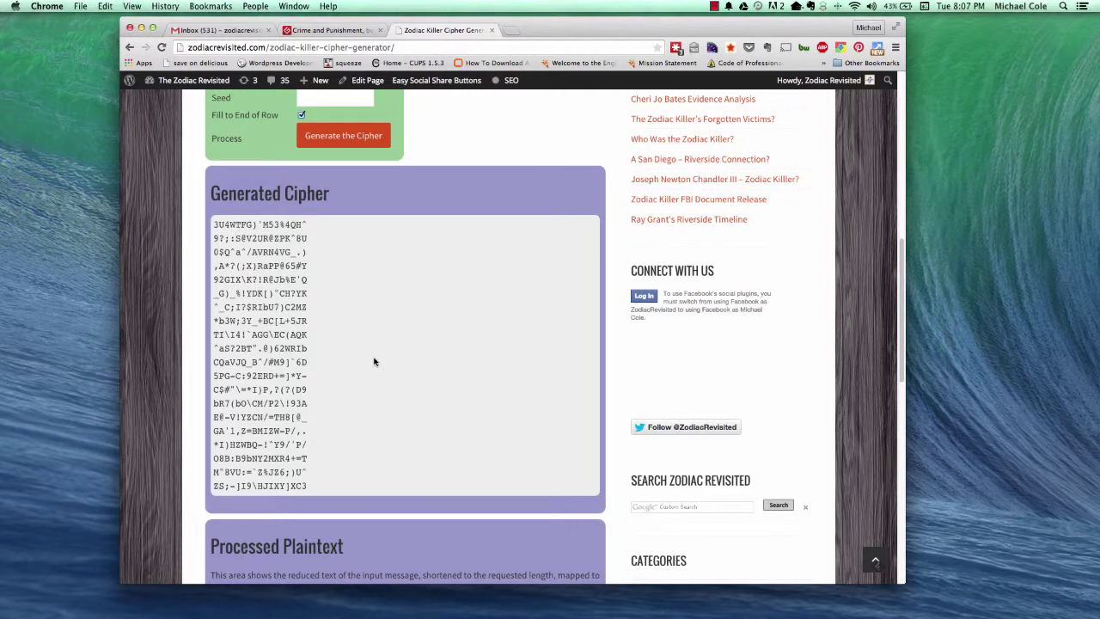
{"action": "scroll", "coordinate": [373, 361], "scroll_direction": "up", "scroll_amount": 2}
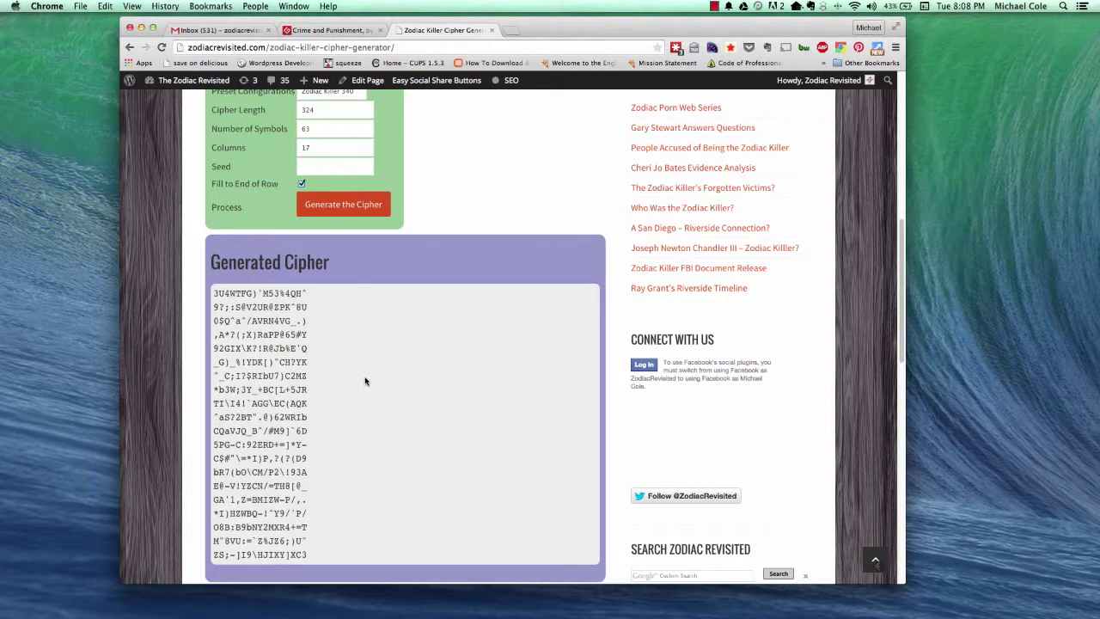
{"action": "scroll", "coordinate": [365, 381], "scroll_direction": "up", "scroll_amount": 4}
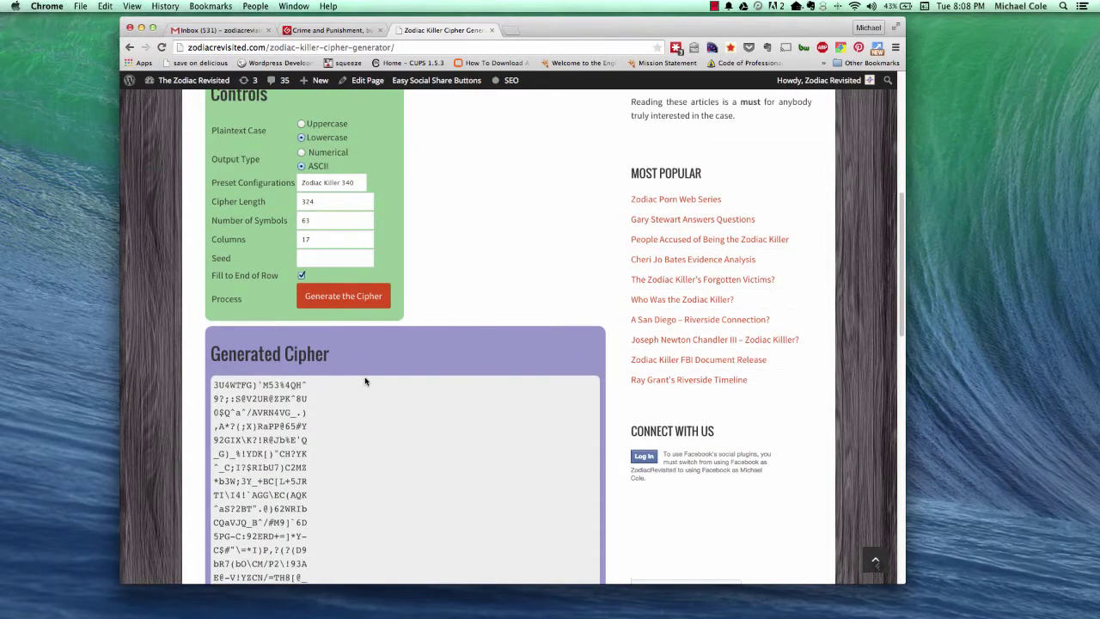
{"action": "scroll", "coordinate": [362, 386], "scroll_direction": "down", "scroll_amount": 1}
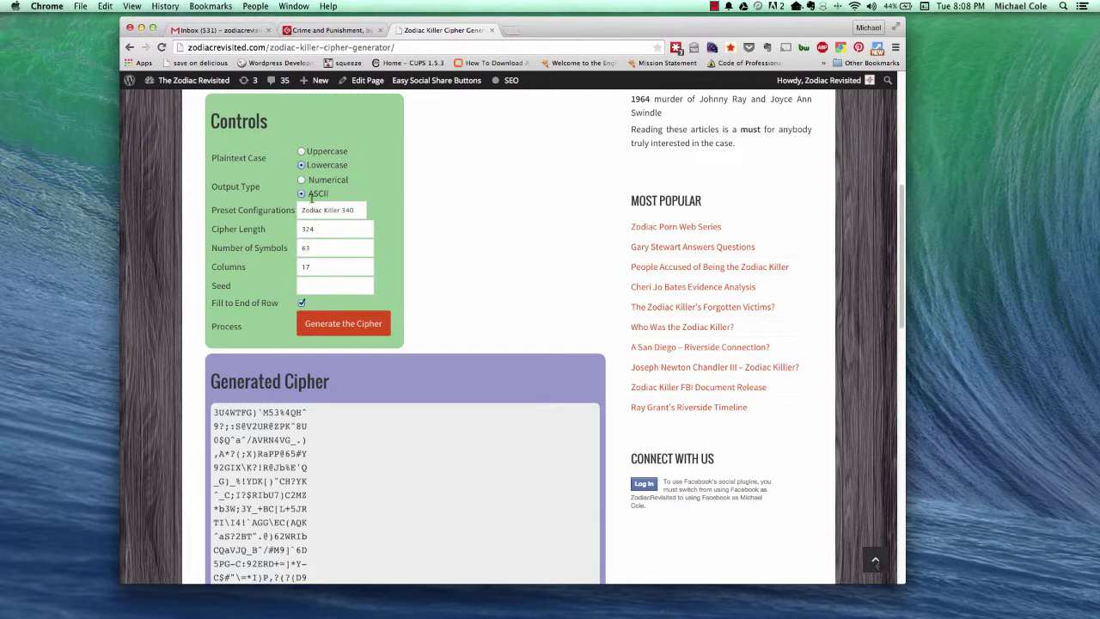
- Regenerate the 340-preset cipher as a 17-column numeric grid, replacing the ASCII version
{"action": "left_click", "coordinate": [343, 323]}
{"action": "scroll", "coordinate": [401, 344], "scroll_direction": "down", "scroll_amount": 2}
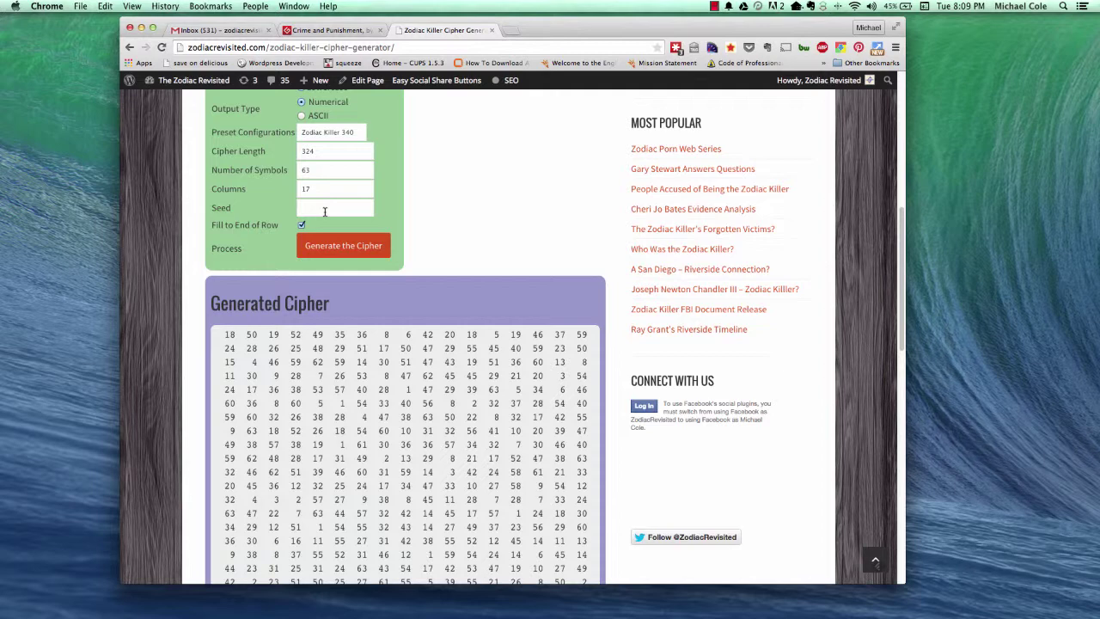
- Generate a cipher with seed 'a', then generate another with seed 'b'
{"action": "left_click", "coordinate": [324, 208]}
{"action": "left_click", "coordinate": [343, 246]}
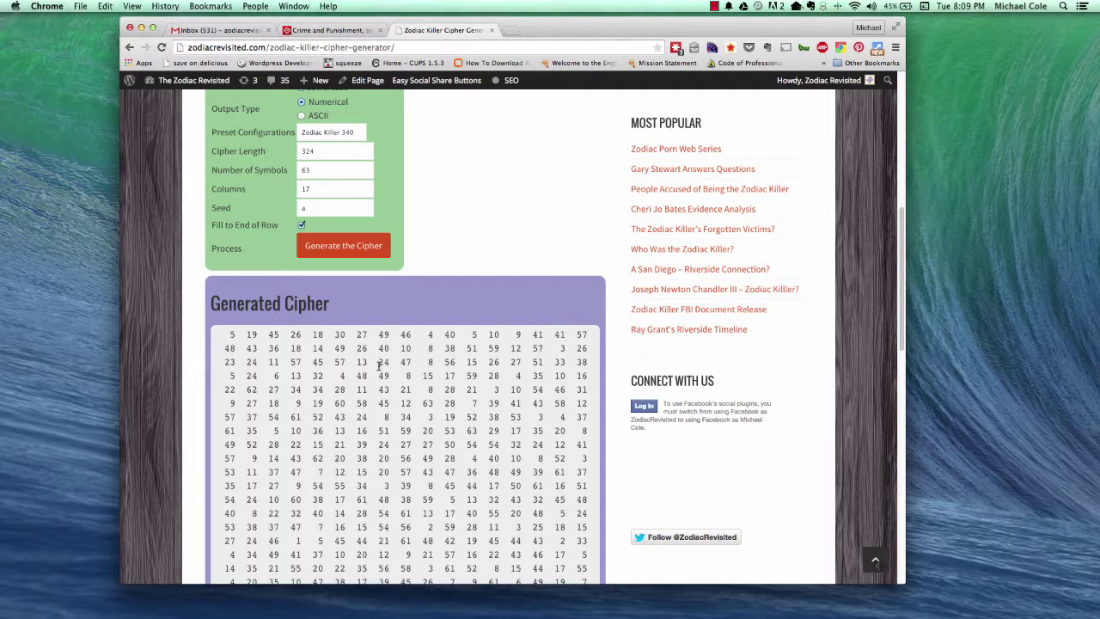
{"action": "left_click", "coordinate": [318, 209]}
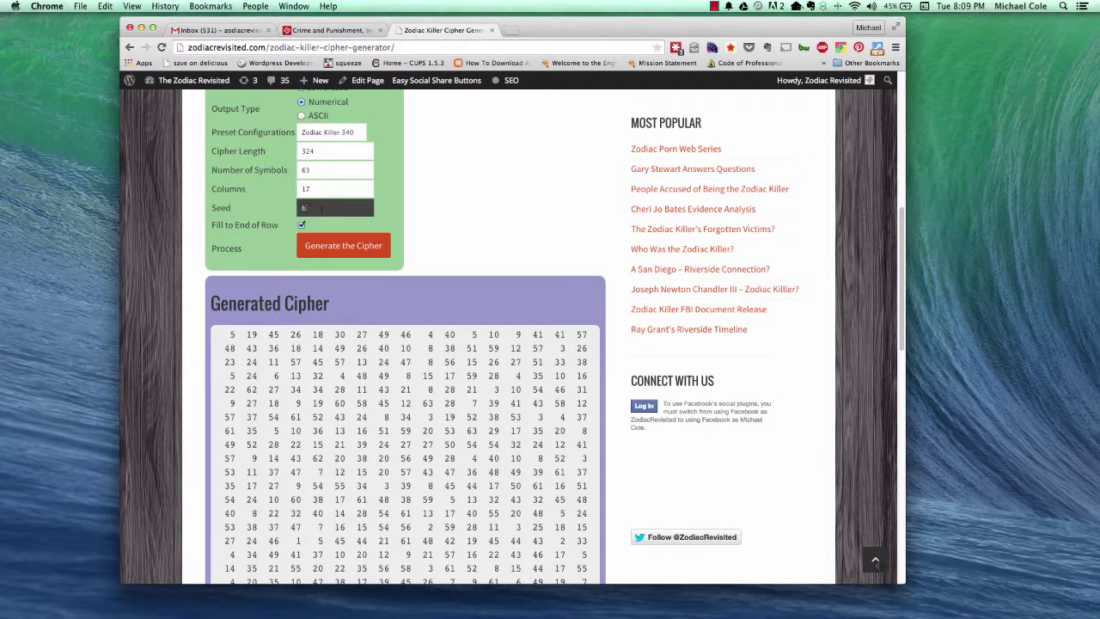
{"action": "left_click", "coordinate": [360, 246]}
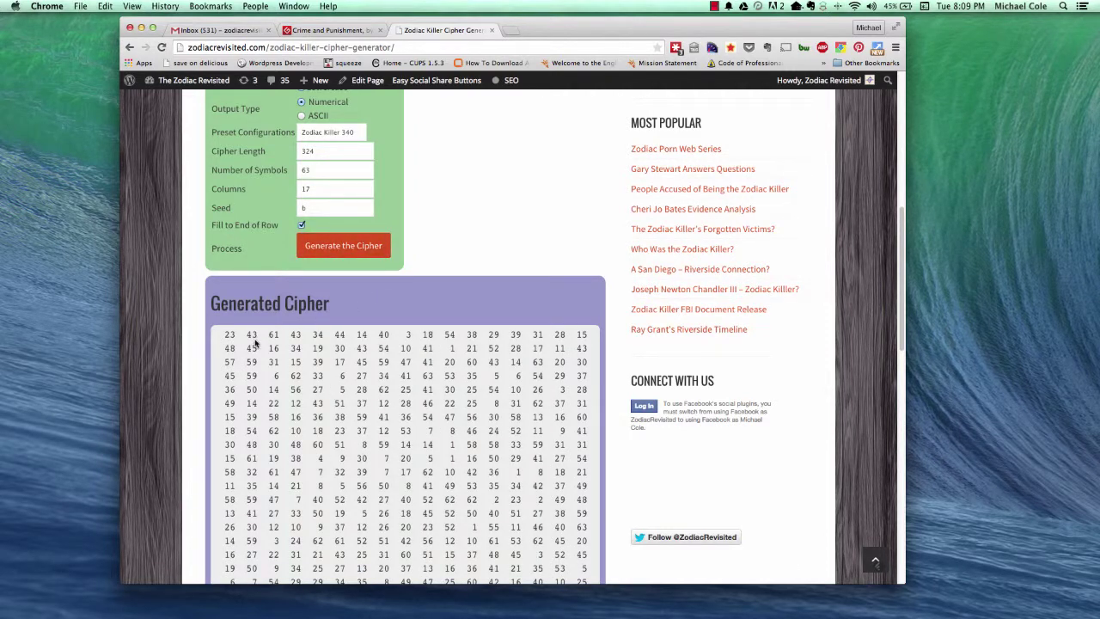
- Change the seed back to 'a' and regenerate to reproduce the first cipher
{"action": "left_click", "coordinate": [325, 208]}
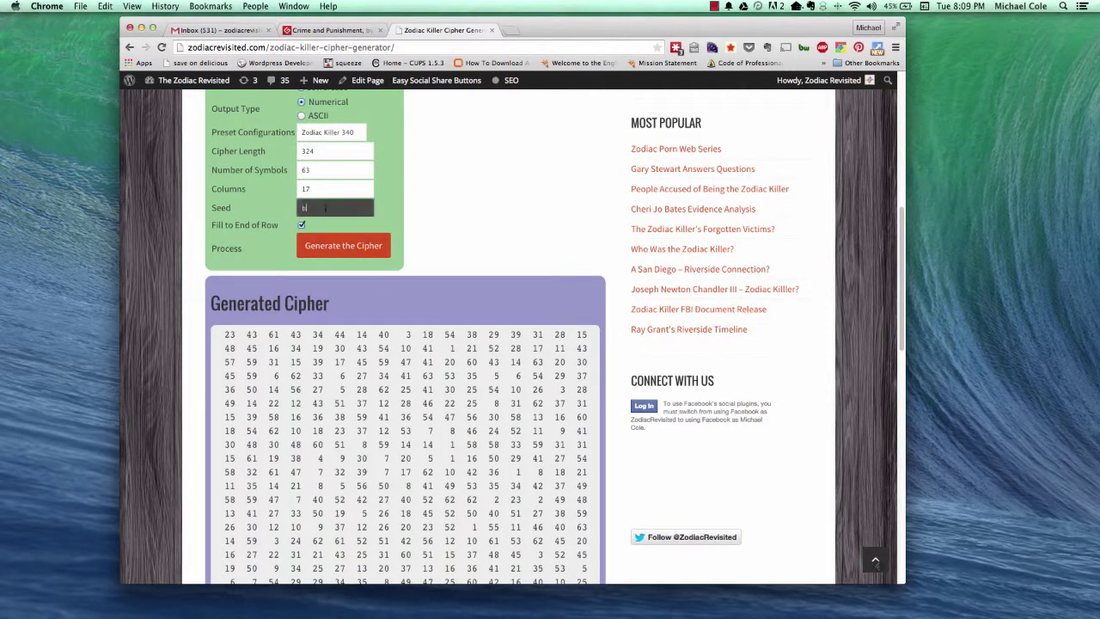
{"action": "key", "text": "BackSpace"}
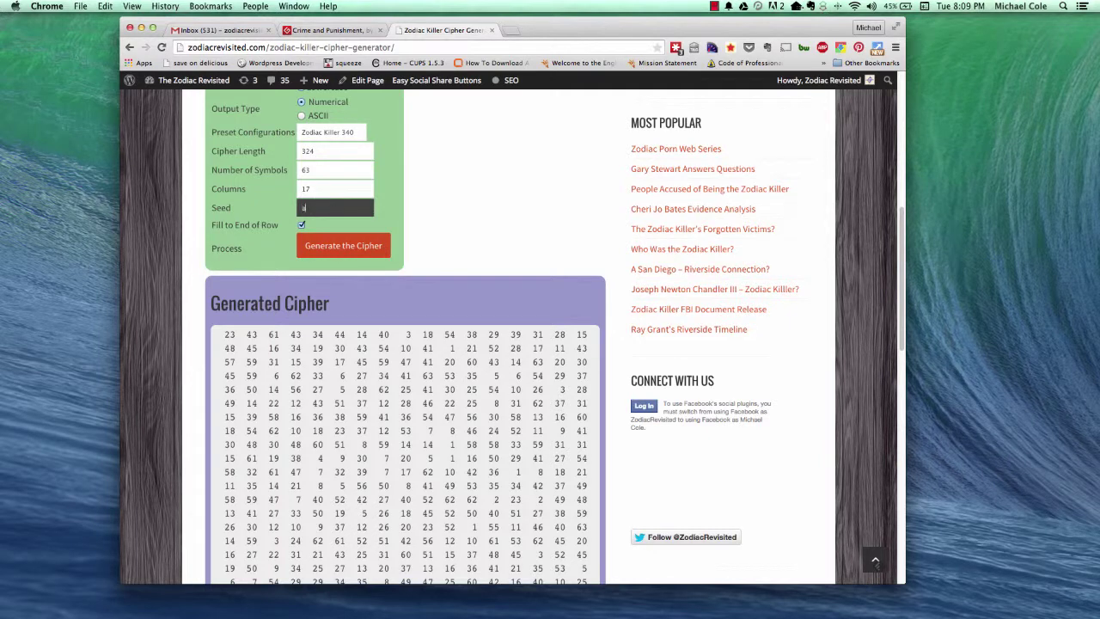
{"action": "left_click", "coordinate": [343, 246]}
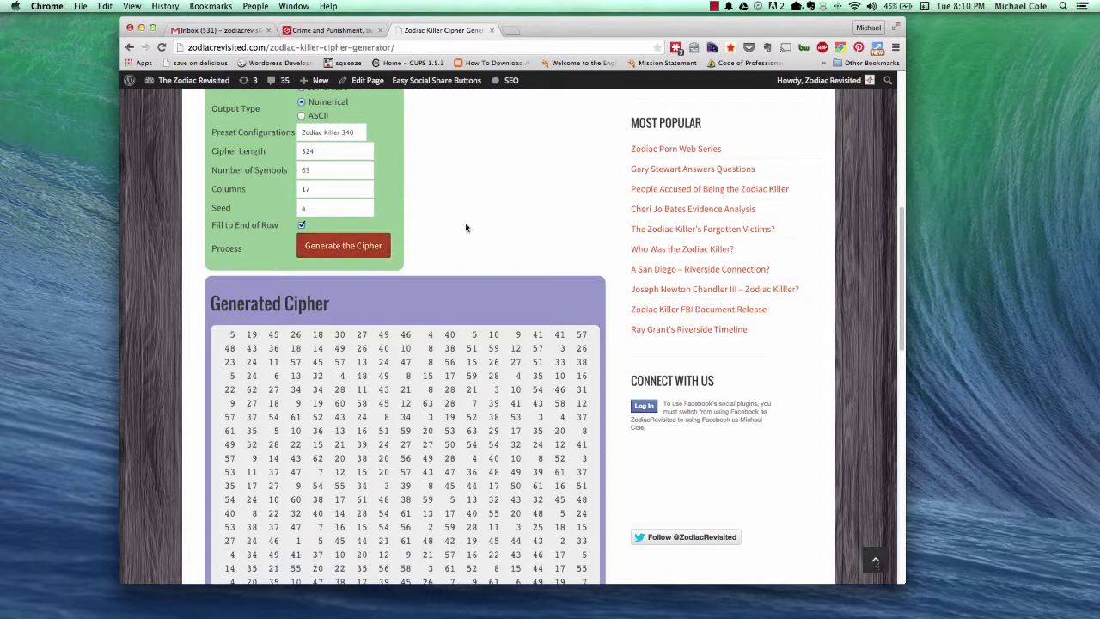
{"action": "scroll", "coordinate": [460, 233], "scroll_direction": "up", "scroll_amount": 1}
{"action": "scroll", "coordinate": [460, 233], "scroll_direction": "up", "scroll_amount": 1}
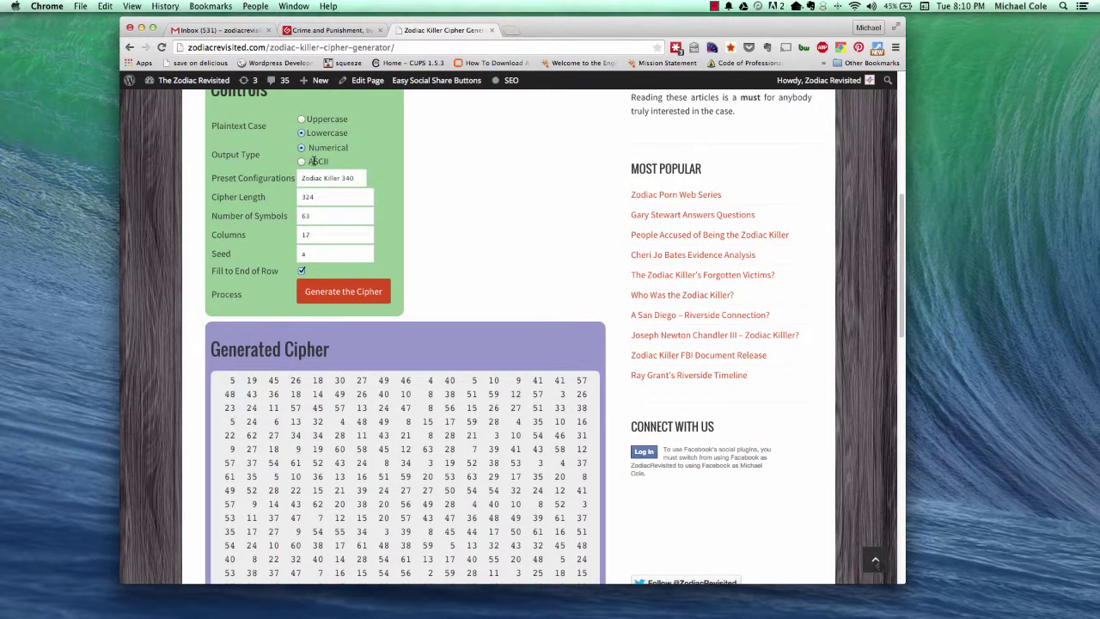
- Switch to the Custom preset with cipher length 500 and 100 symbols
{"action": "left_click", "coordinate": [335, 178]}
{"action": "left_click", "coordinate": [331, 169]}
{"action": "left_click_drag", "start_coordinate": [330, 201], "coordinate": [270, 197]}
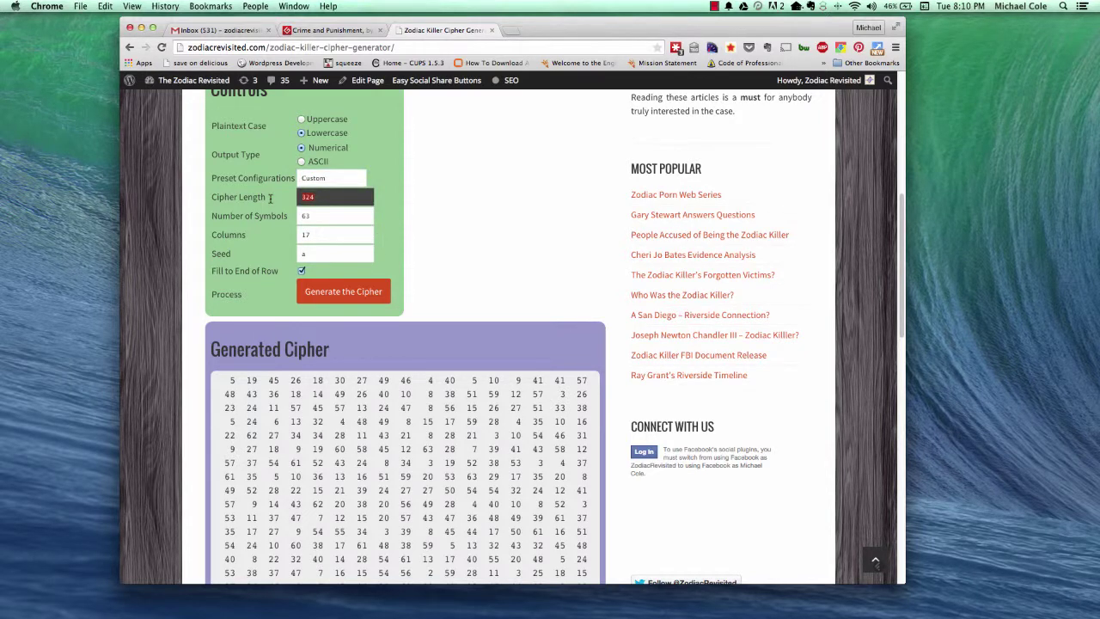
{"action": "type", "text": "500"}
{"action": "left_click", "coordinate": [345, 216]}
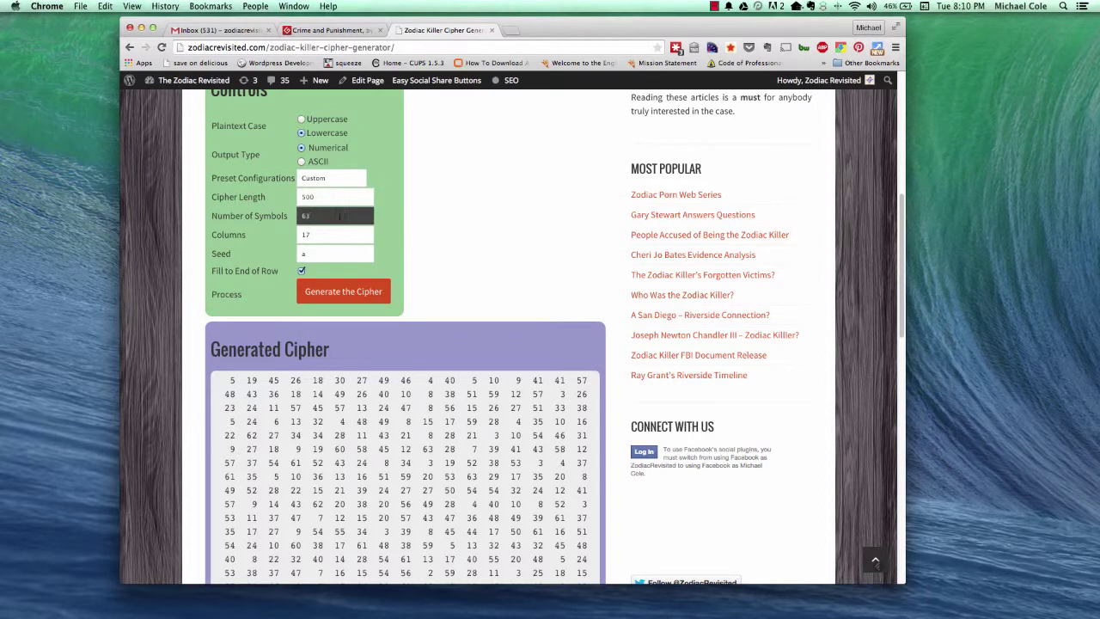
{"action": "left_click_drag", "start_coordinate": [340, 217], "coordinate": [284, 211]}
{"action": "type", "text": "100"}
- Clear the seed and generate the 500-length, 100-symbol numeric cipher
{"action": "left_click", "coordinate": [302, 254]}
{"action": "left_click_drag", "start_coordinate": [301, 254], "coordinate": [290, 252]}
{"action": "key", "text": "BackSpace"}
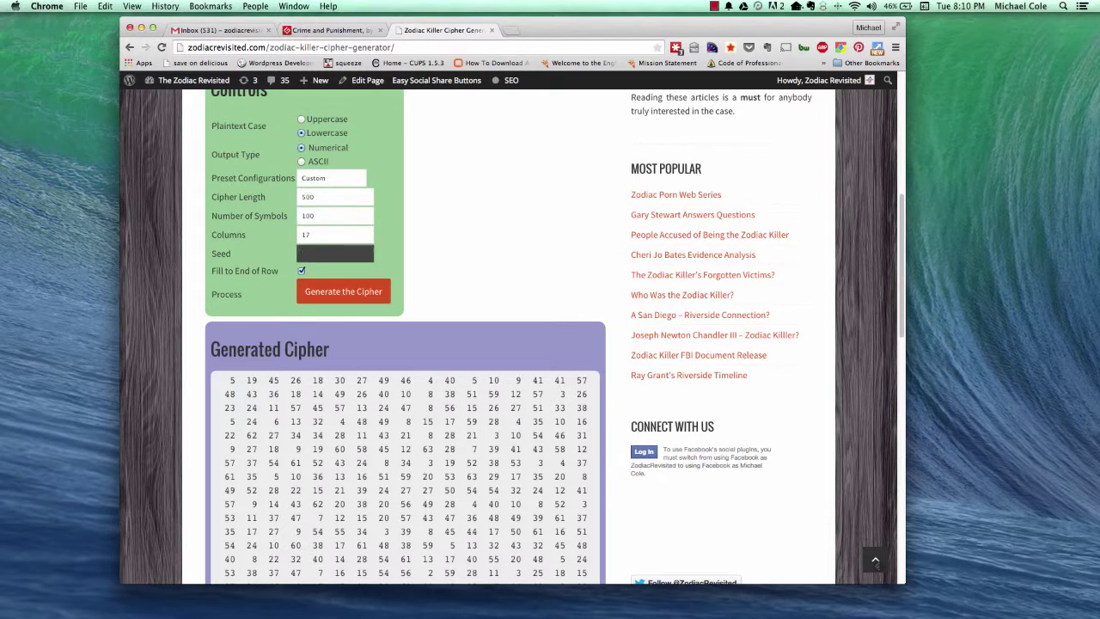
{"action": "left_click", "coordinate": [355, 290]}
{"action": "scroll", "coordinate": [415, 223], "scroll_direction": "down", "scroll_amount": 5}
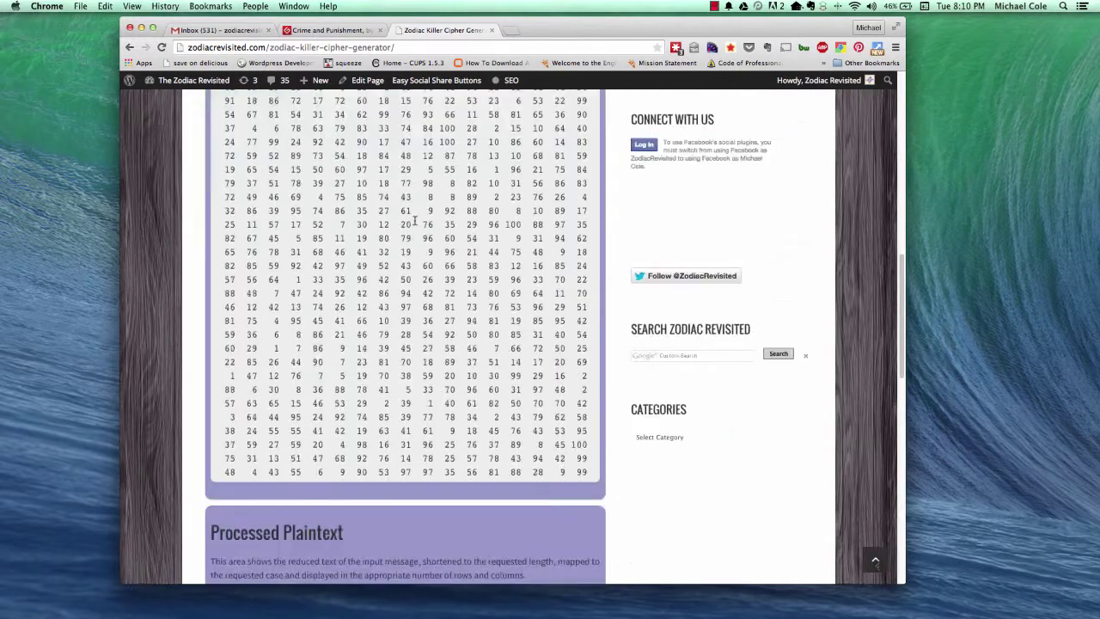
{"action": "scroll", "coordinate": [415, 221], "scroll_direction": "up", "scroll_amount": 2}
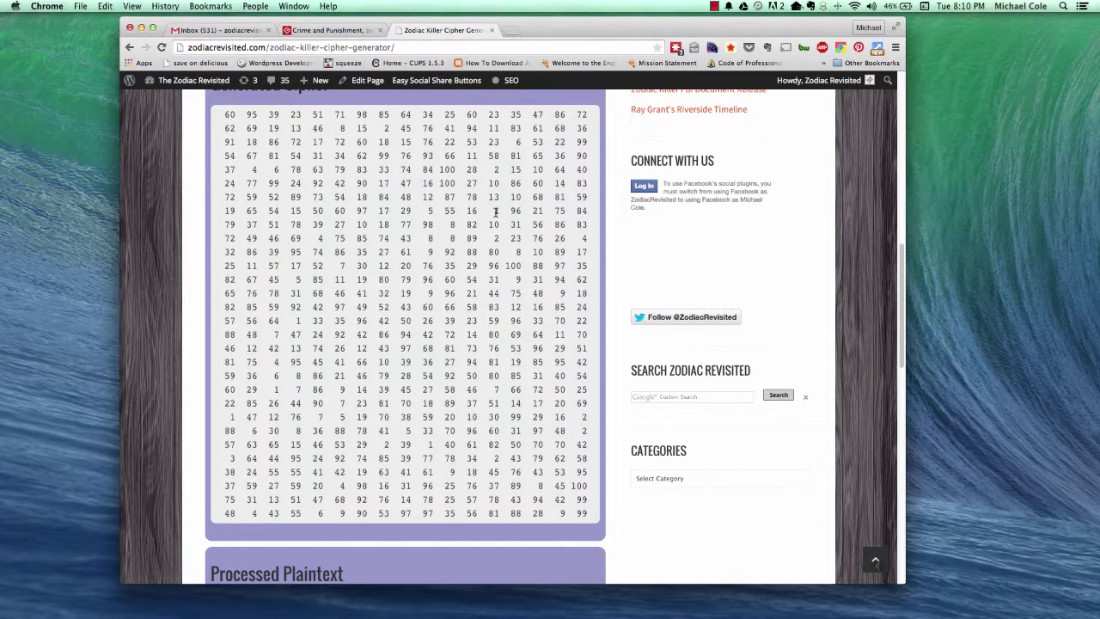
{"action": "scroll", "coordinate": [434, 304], "scroll_direction": "up", "scroll_amount": 5}
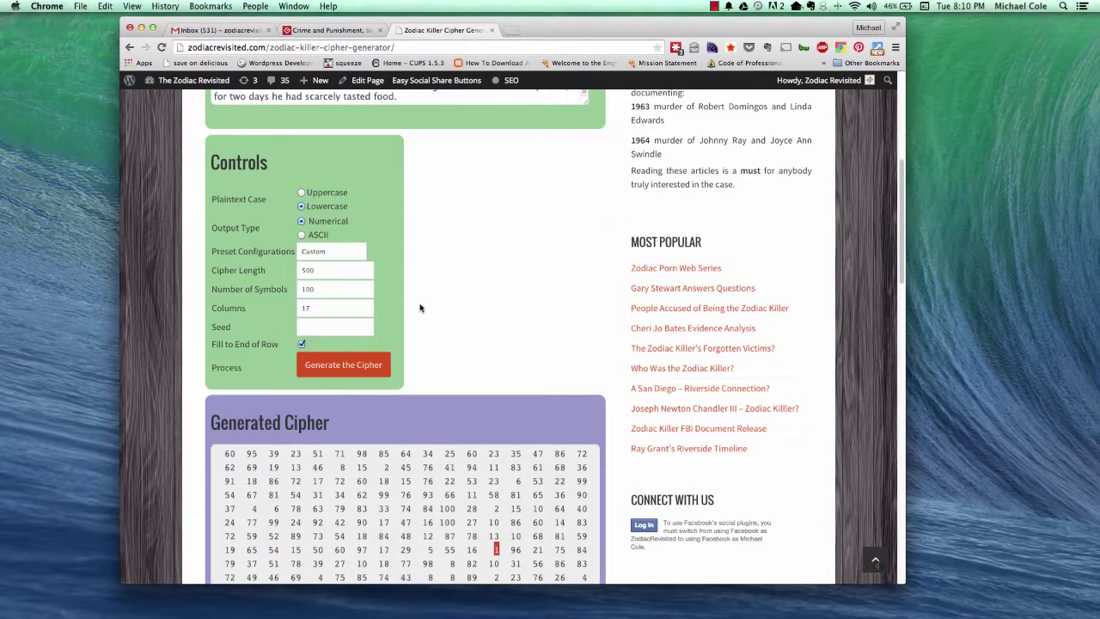
- Choose ASCII output, try generating, and dismiss the 'less than 92' symbols alert
{"action": "left_click", "coordinate": [301, 235]}
{"action": "left_click", "coordinate": [322, 361]}
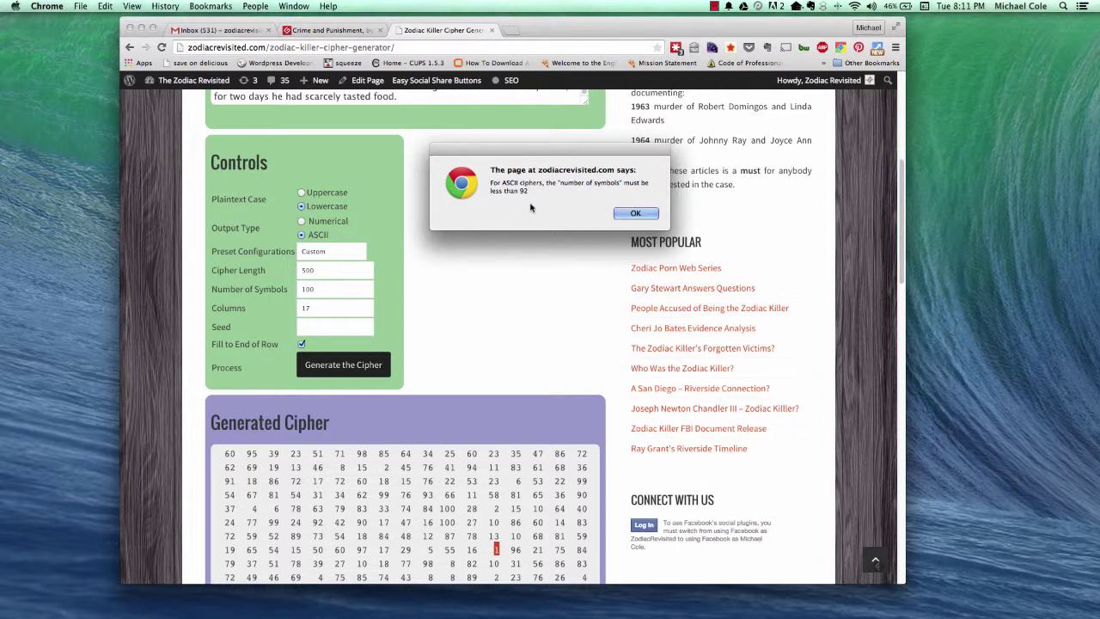
{"action": "left_click", "coordinate": [629, 214]}
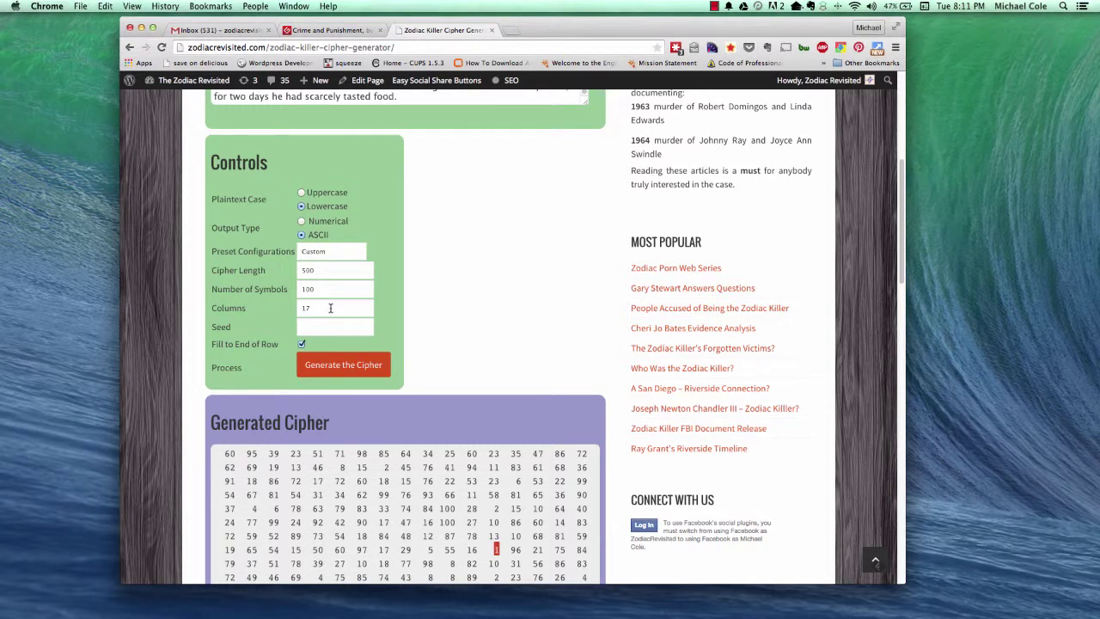
- Set Number of Symbols to 91 and regenerate the ASCII cipher
{"action": "left_click", "coordinate": [329, 293]}
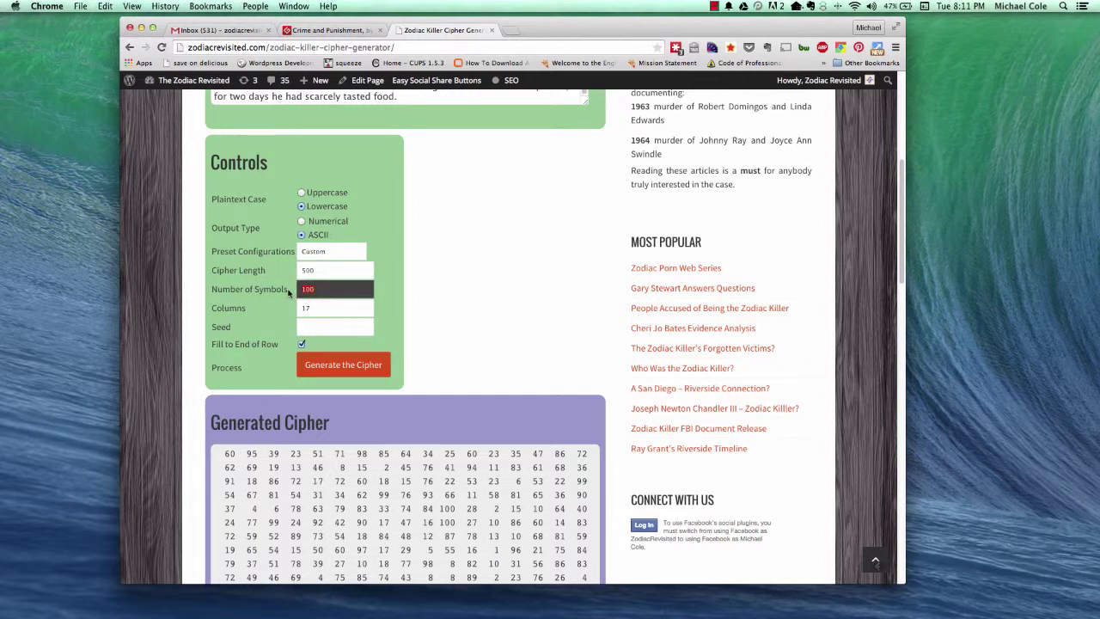
{"action": "type", "text": "91"}
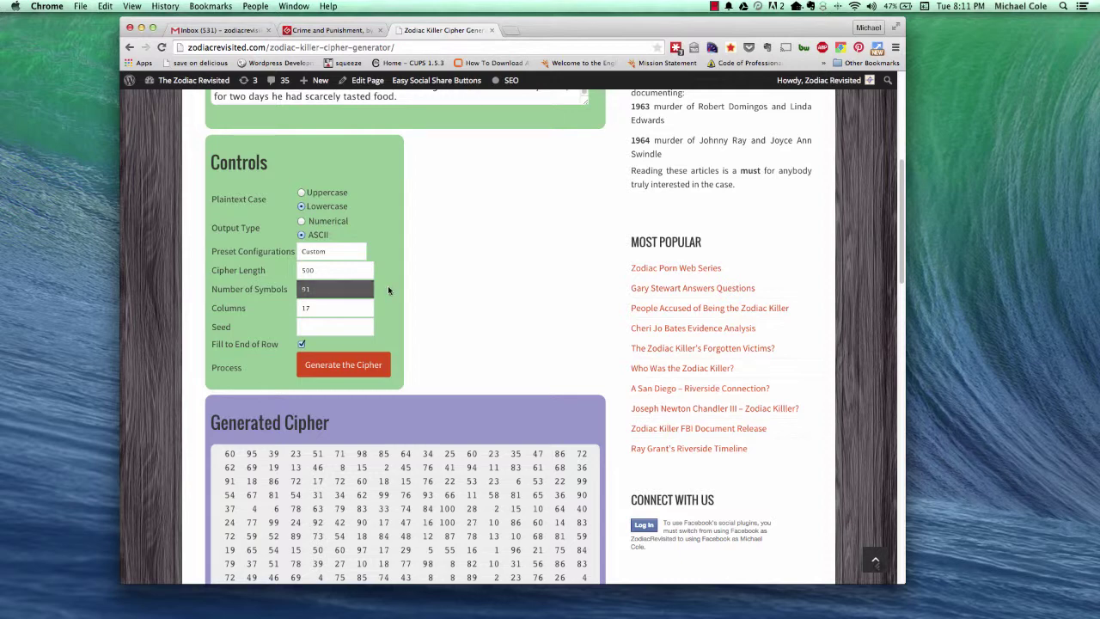
{"action": "left_click", "coordinate": [344, 365]}
{"action": "scroll", "coordinate": [435, 364], "scroll_direction": "down", "scroll_amount": 5}
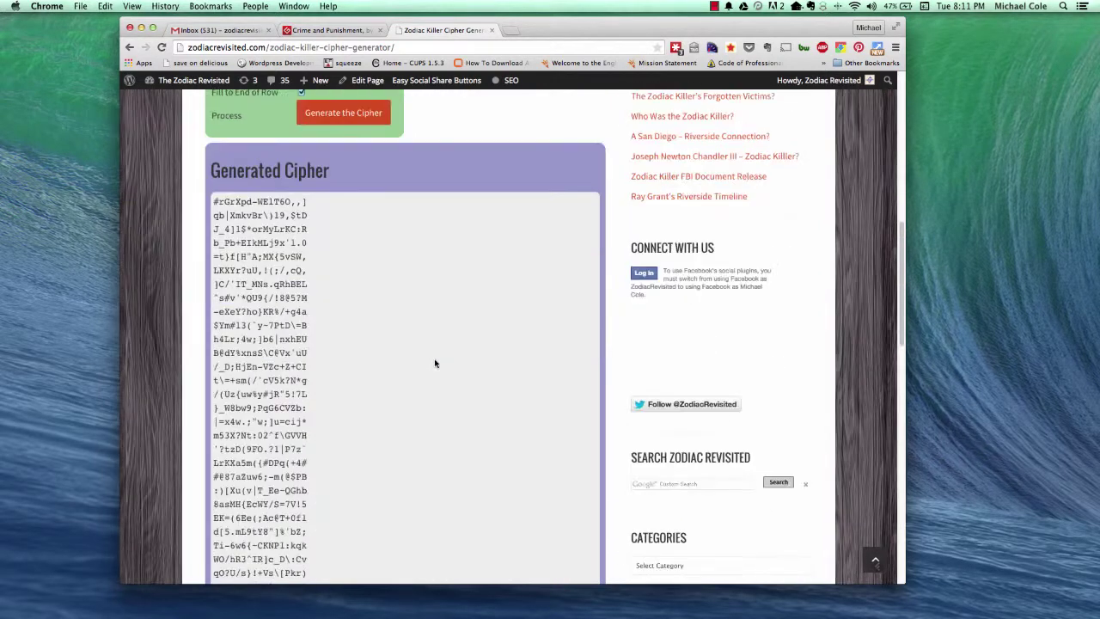
{"action": "scroll", "coordinate": [435, 364], "scroll_direction": "down", "scroll_amount": 1}
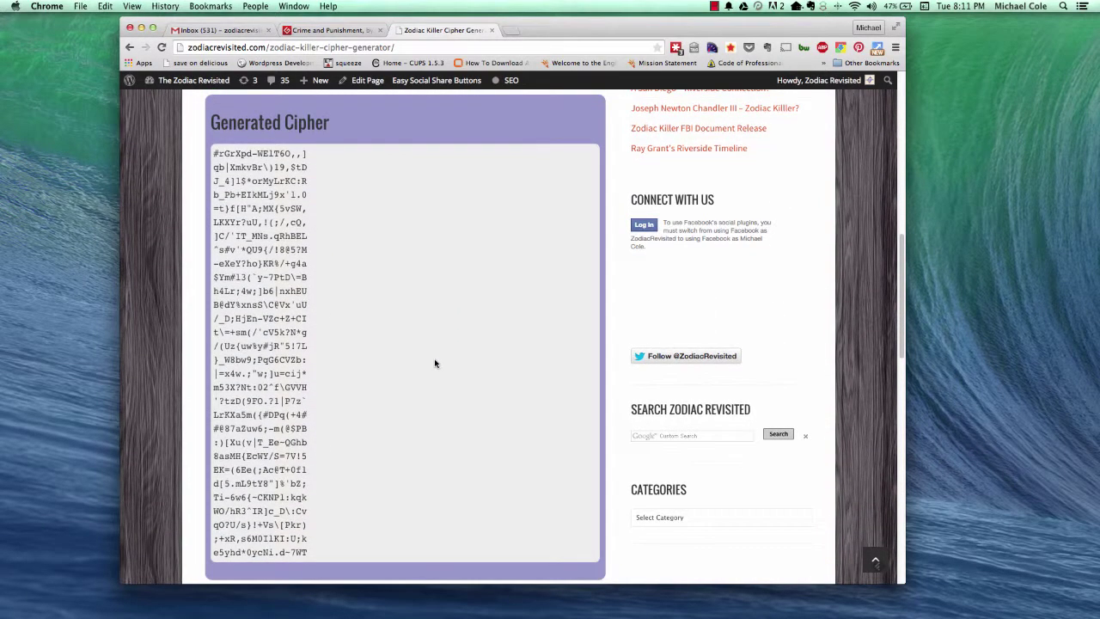
{"action": "scroll", "coordinate": [435, 364], "scroll_direction": "up", "scroll_amount": 3}
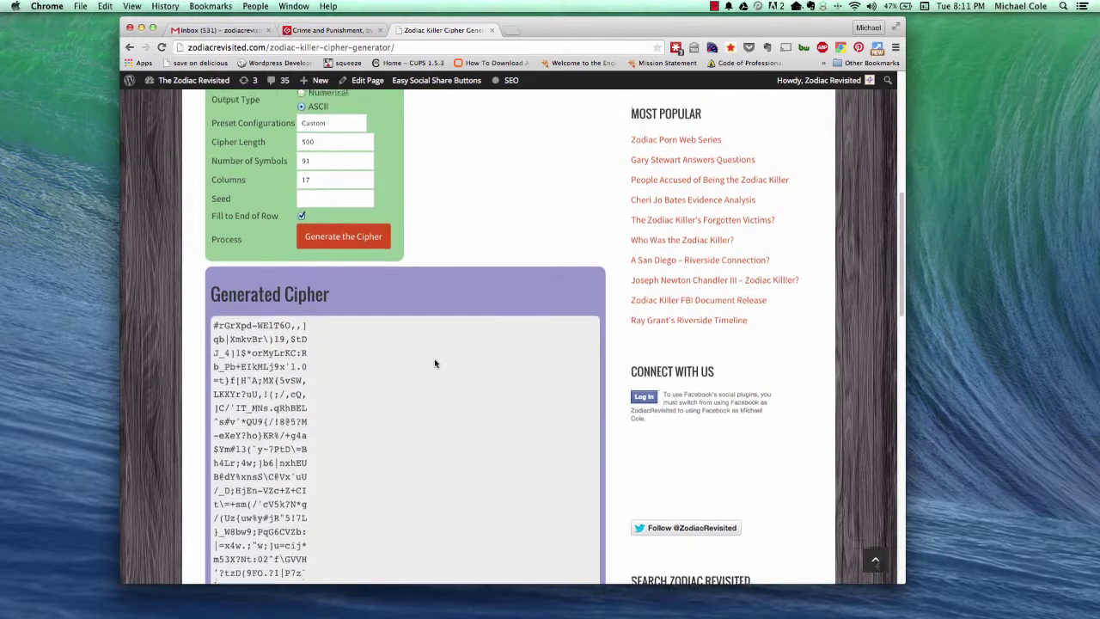
{"action": "scroll", "coordinate": [435, 364], "scroll_direction": "up", "scroll_amount": 2}
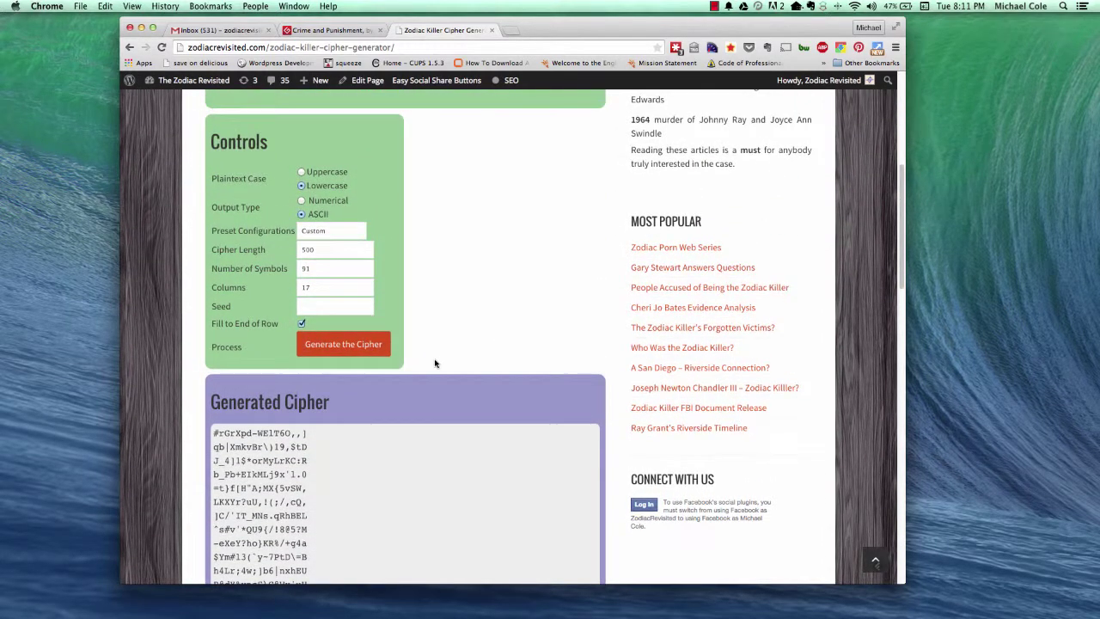
{"action": "scroll", "coordinate": [419, 325], "scroll_direction": "up", "scroll_amount": 1}
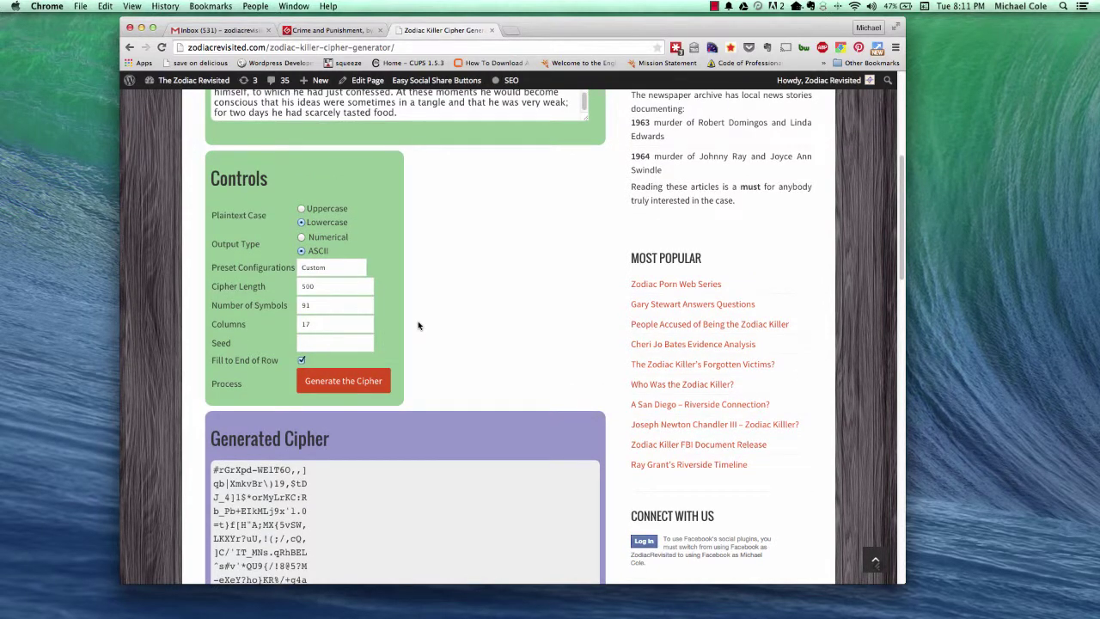
{"action": "scroll", "coordinate": [418, 325], "scroll_direction": "up", "scroll_amount": 5}
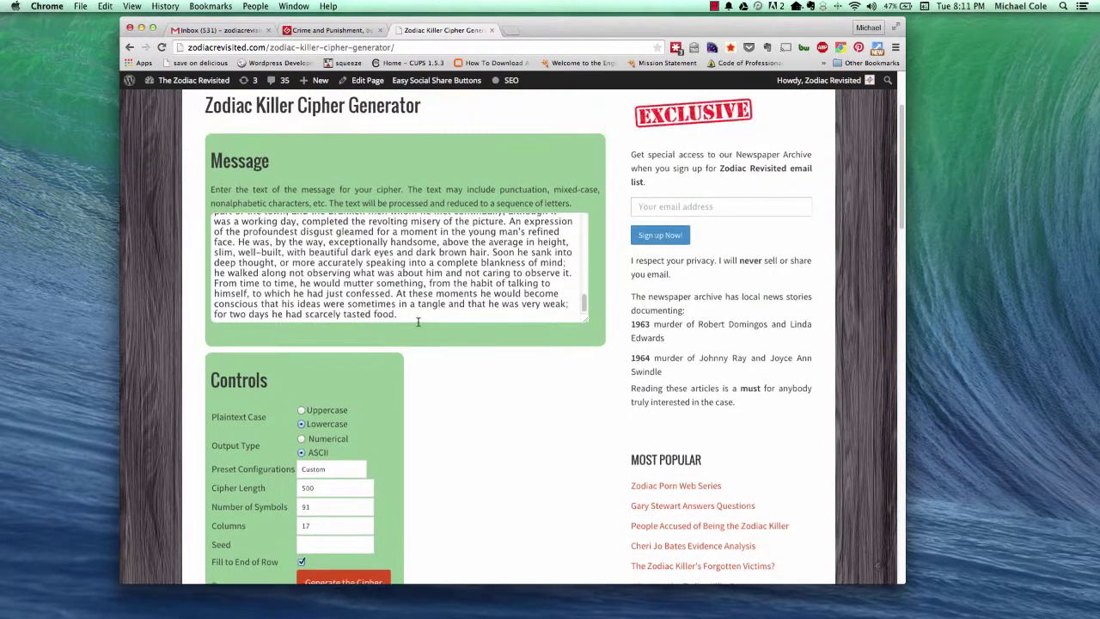